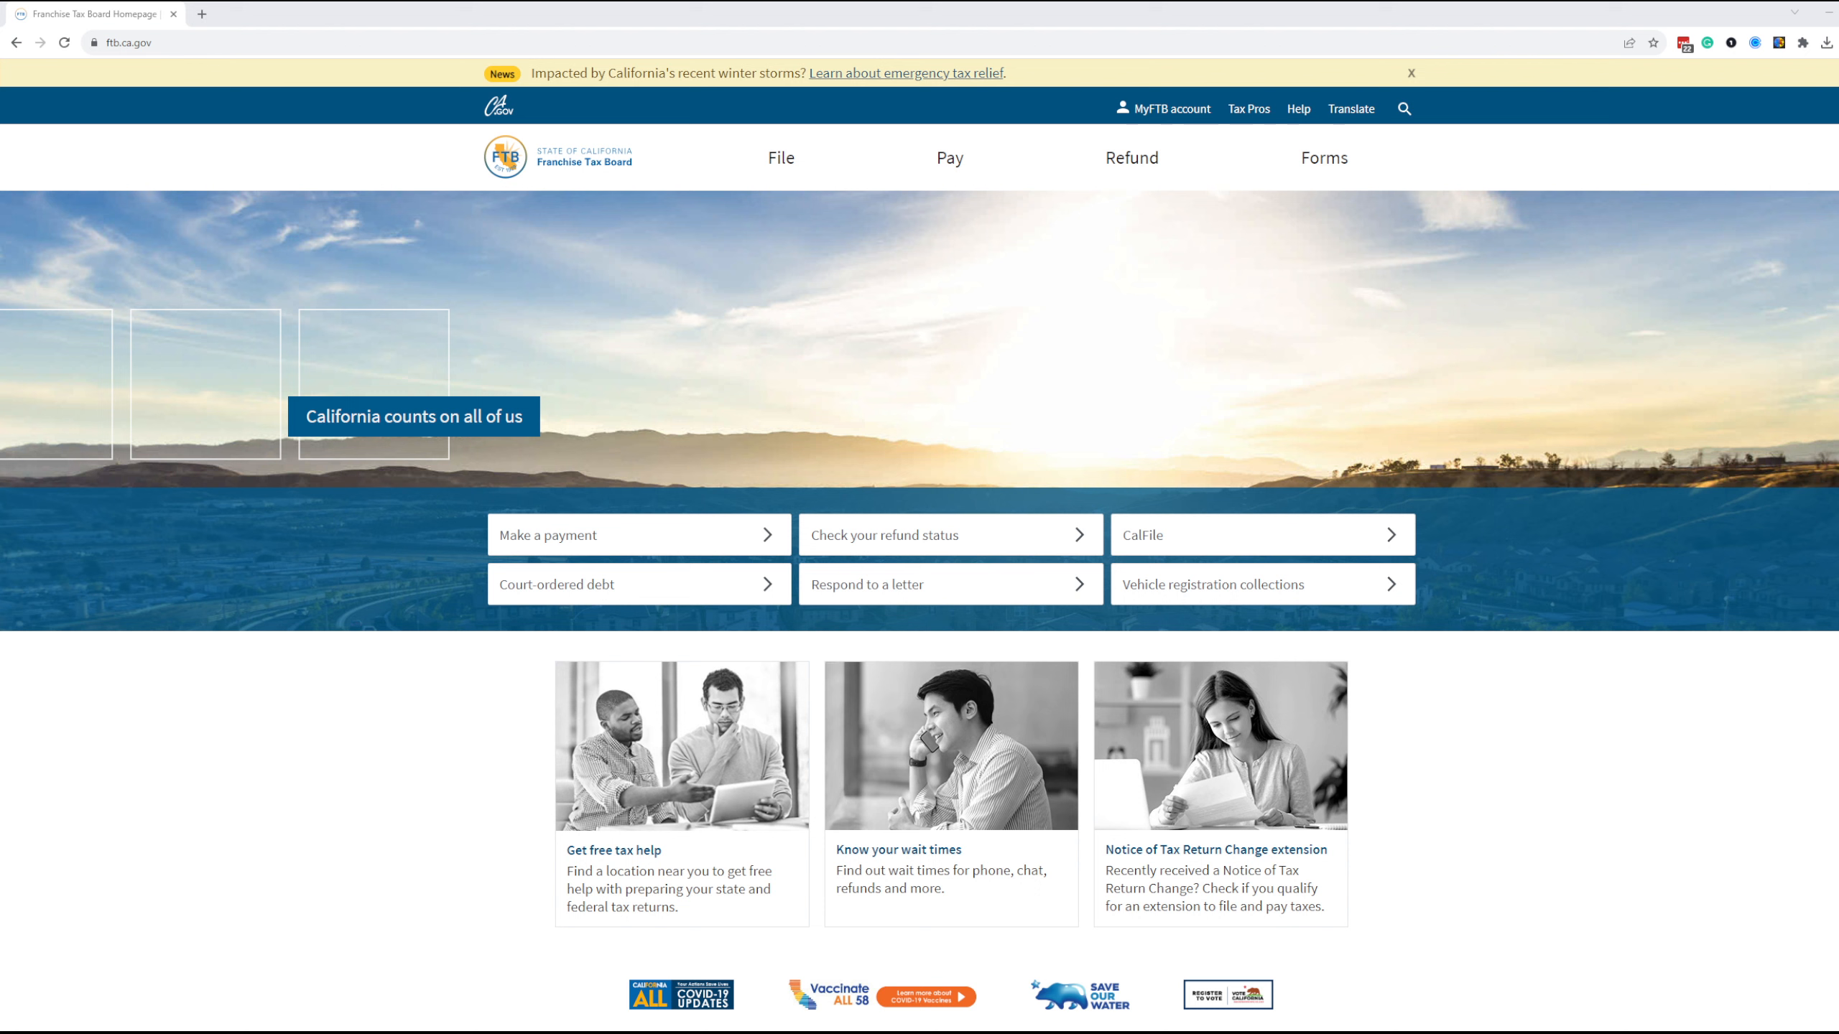
Open the Web Pay business login through the site's bank account payment option and choose Corporation as the entity type
left_click(796, 35)
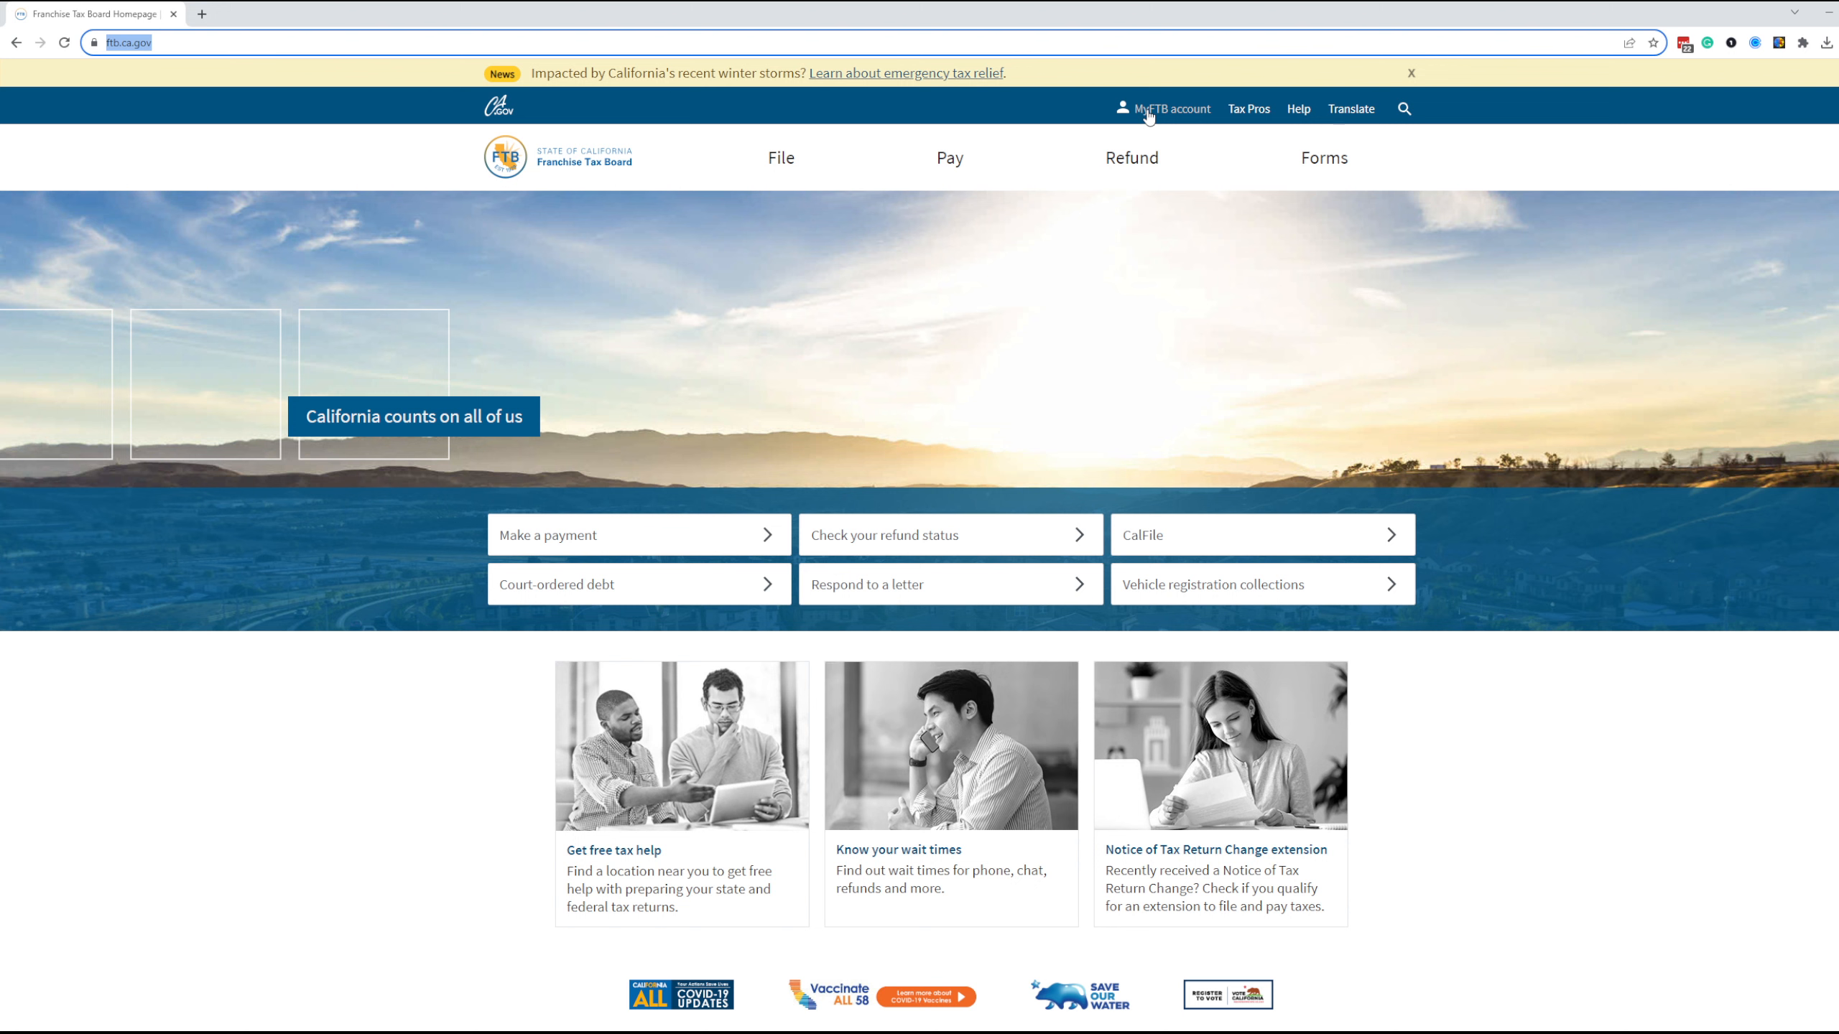
left_click(945, 168)
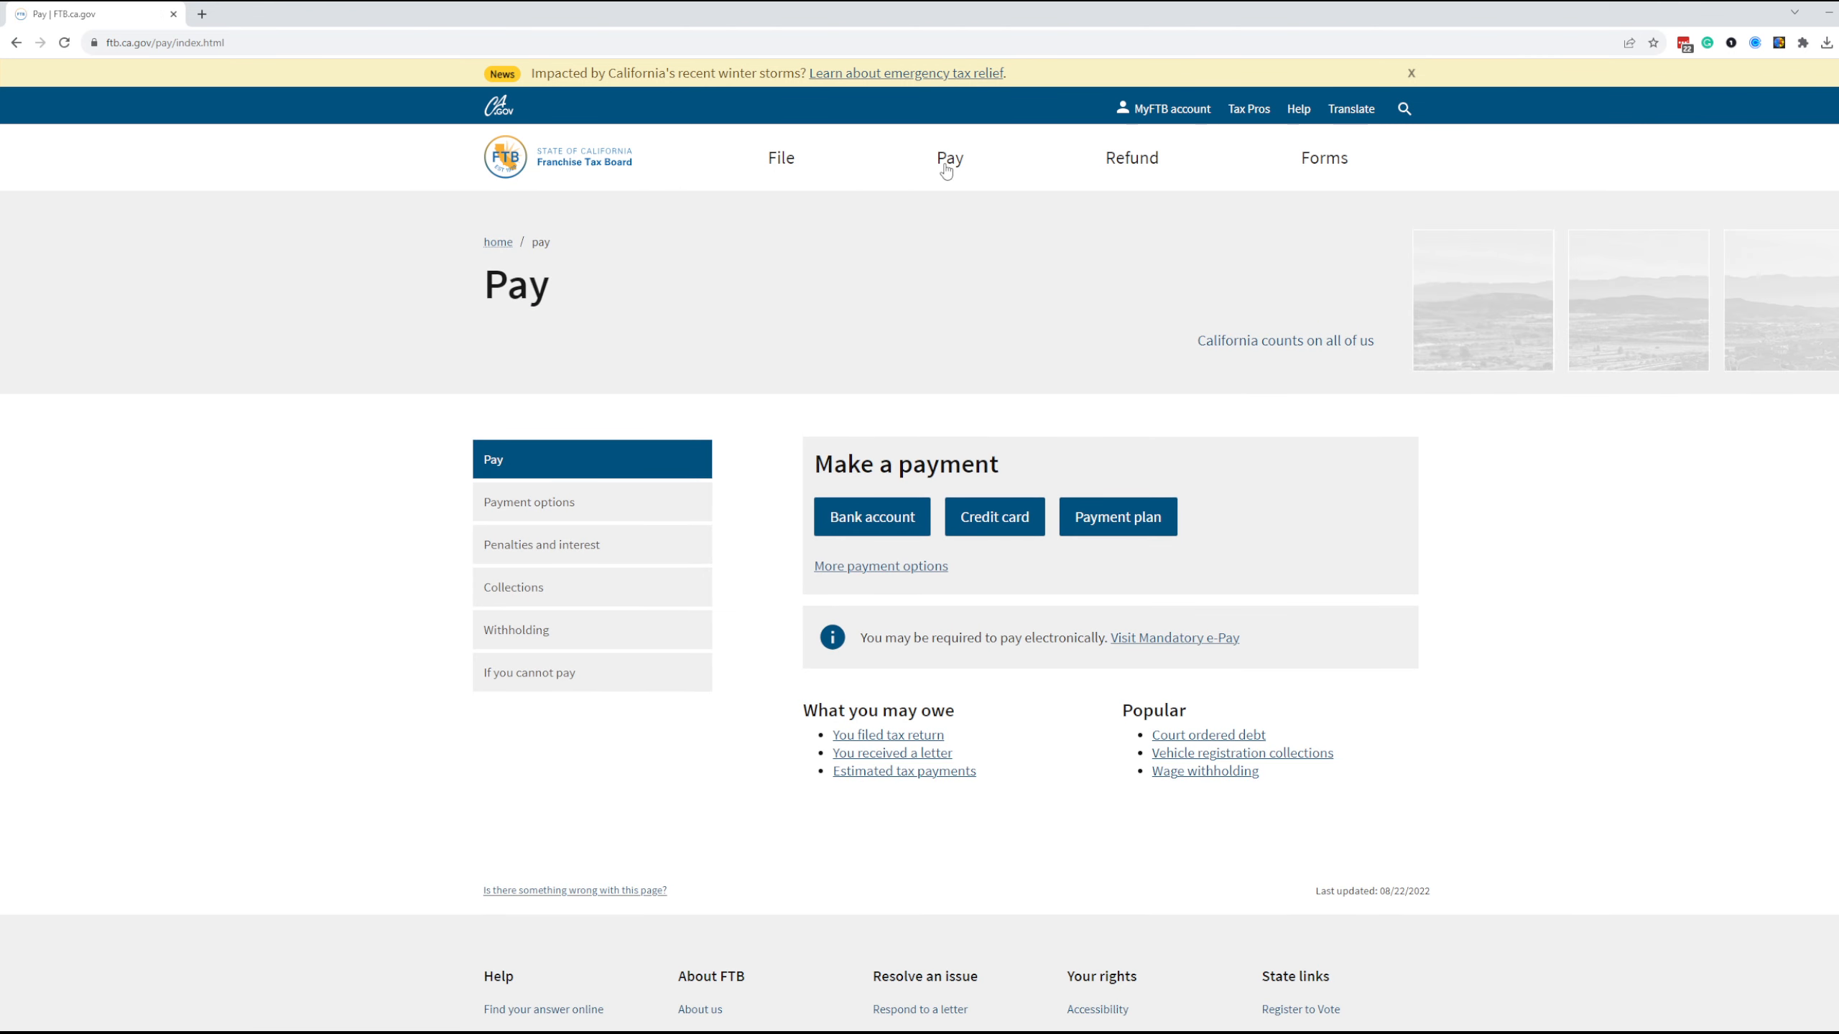
left_click(894, 523)
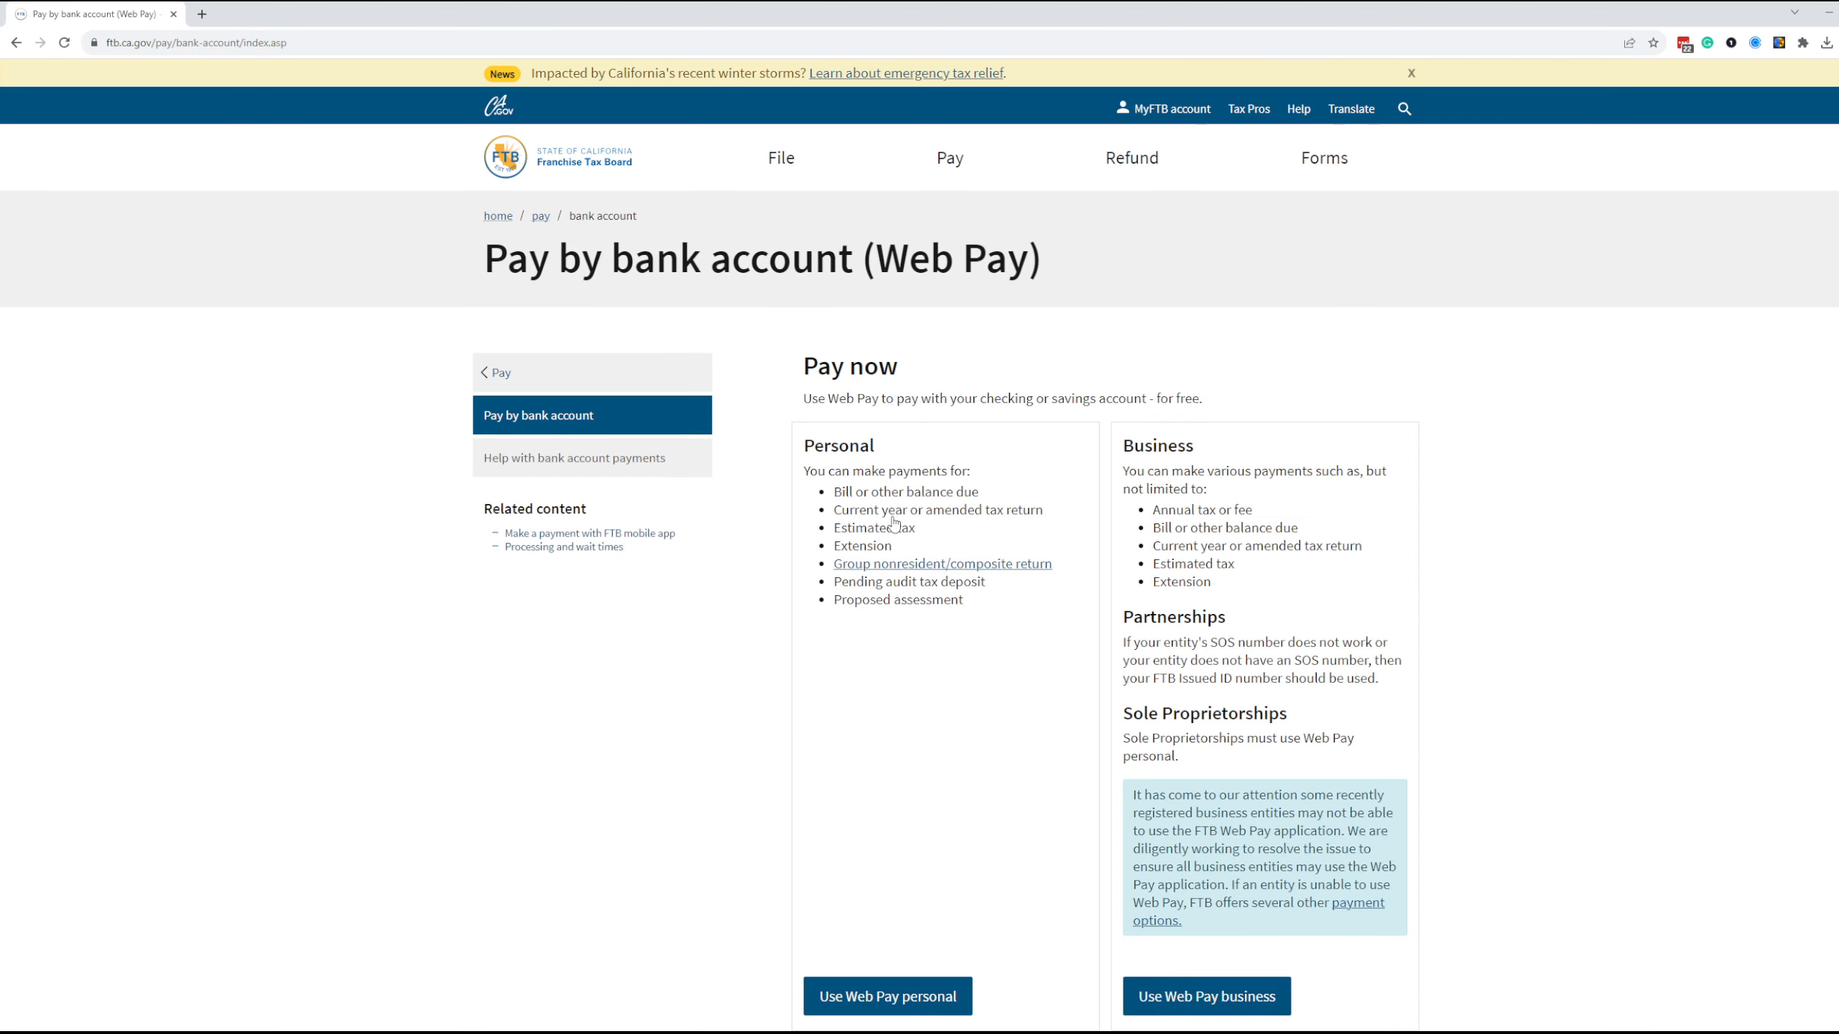
scroll(895, 521, "down", 3)
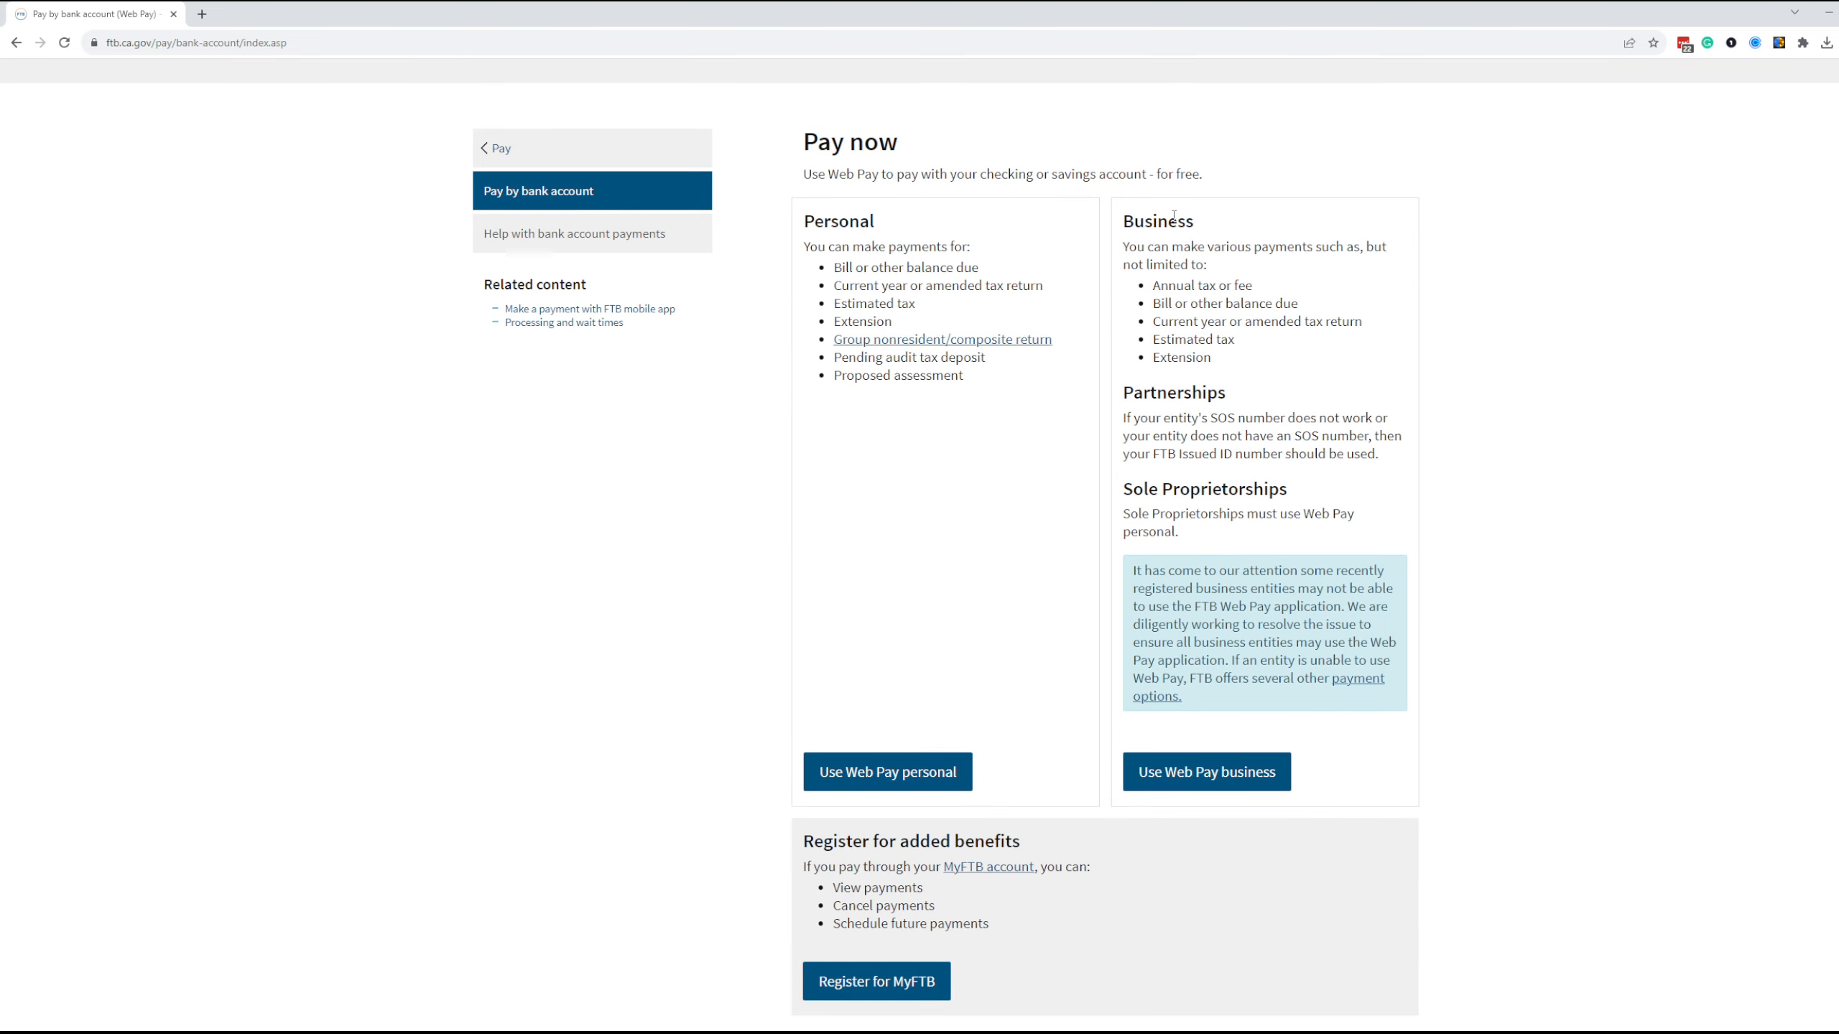
left_click(1173, 782)
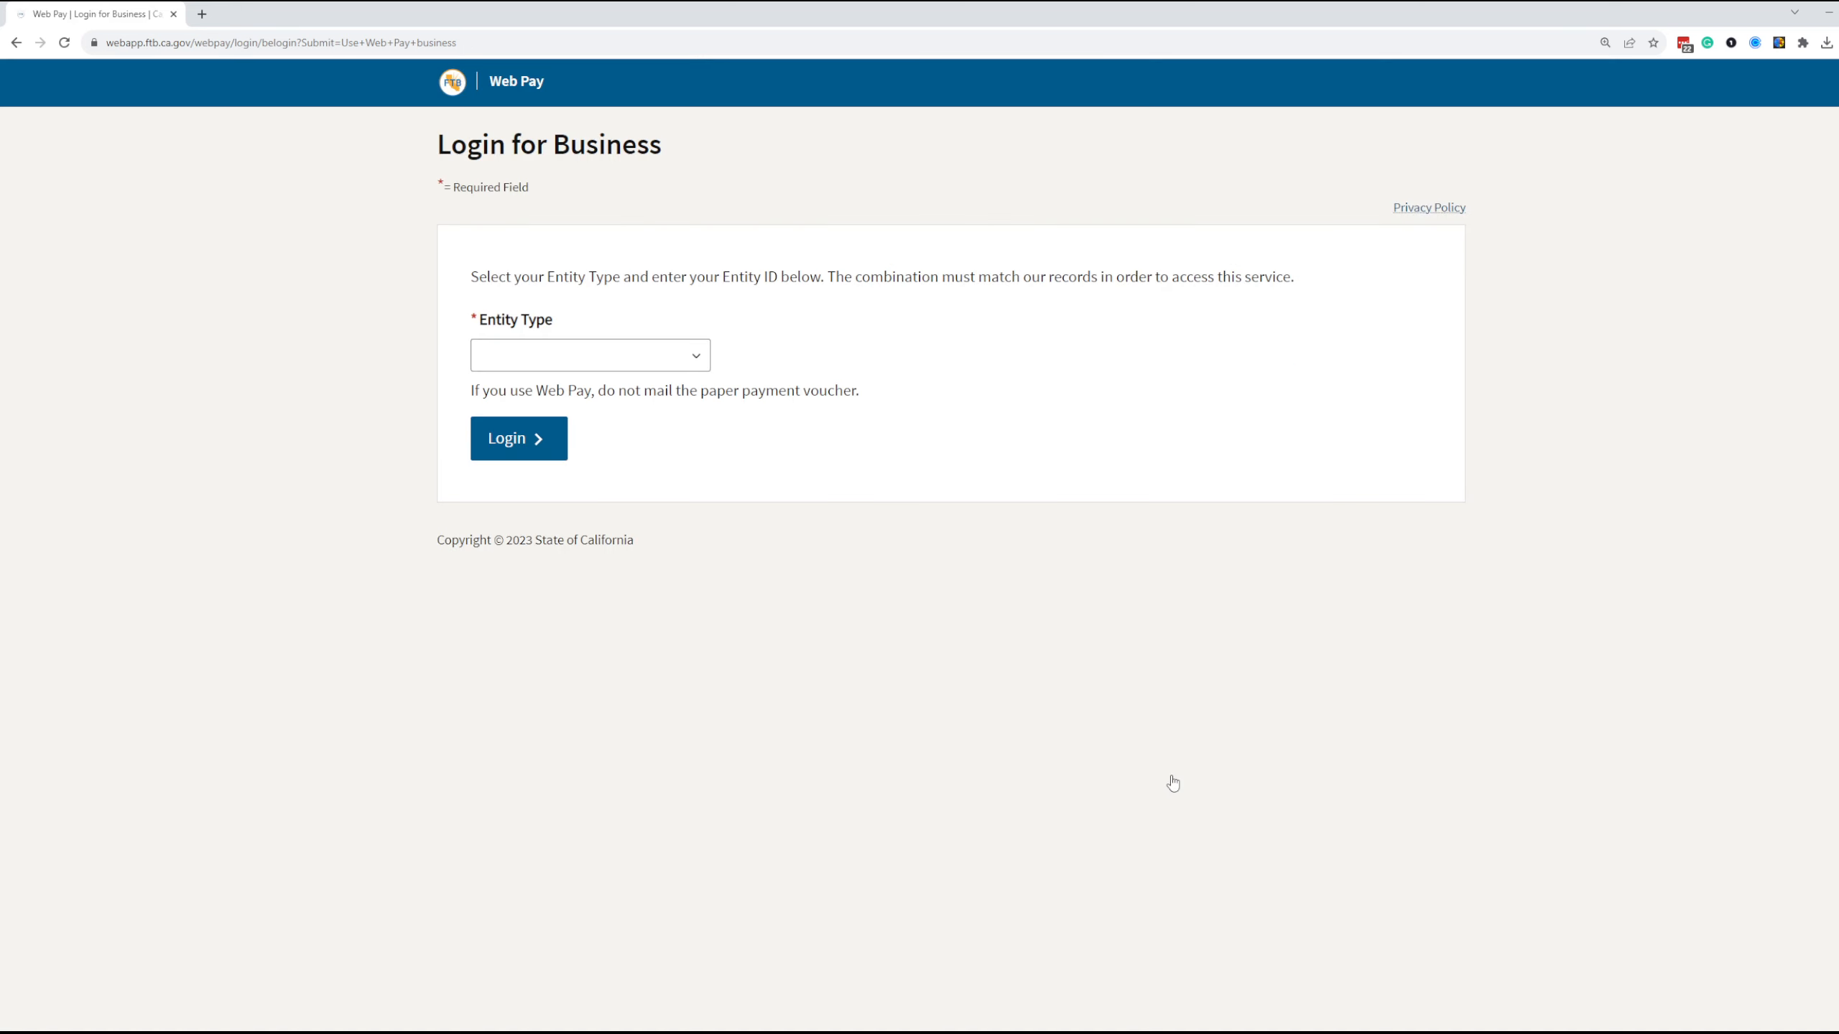
left_click(667, 361)
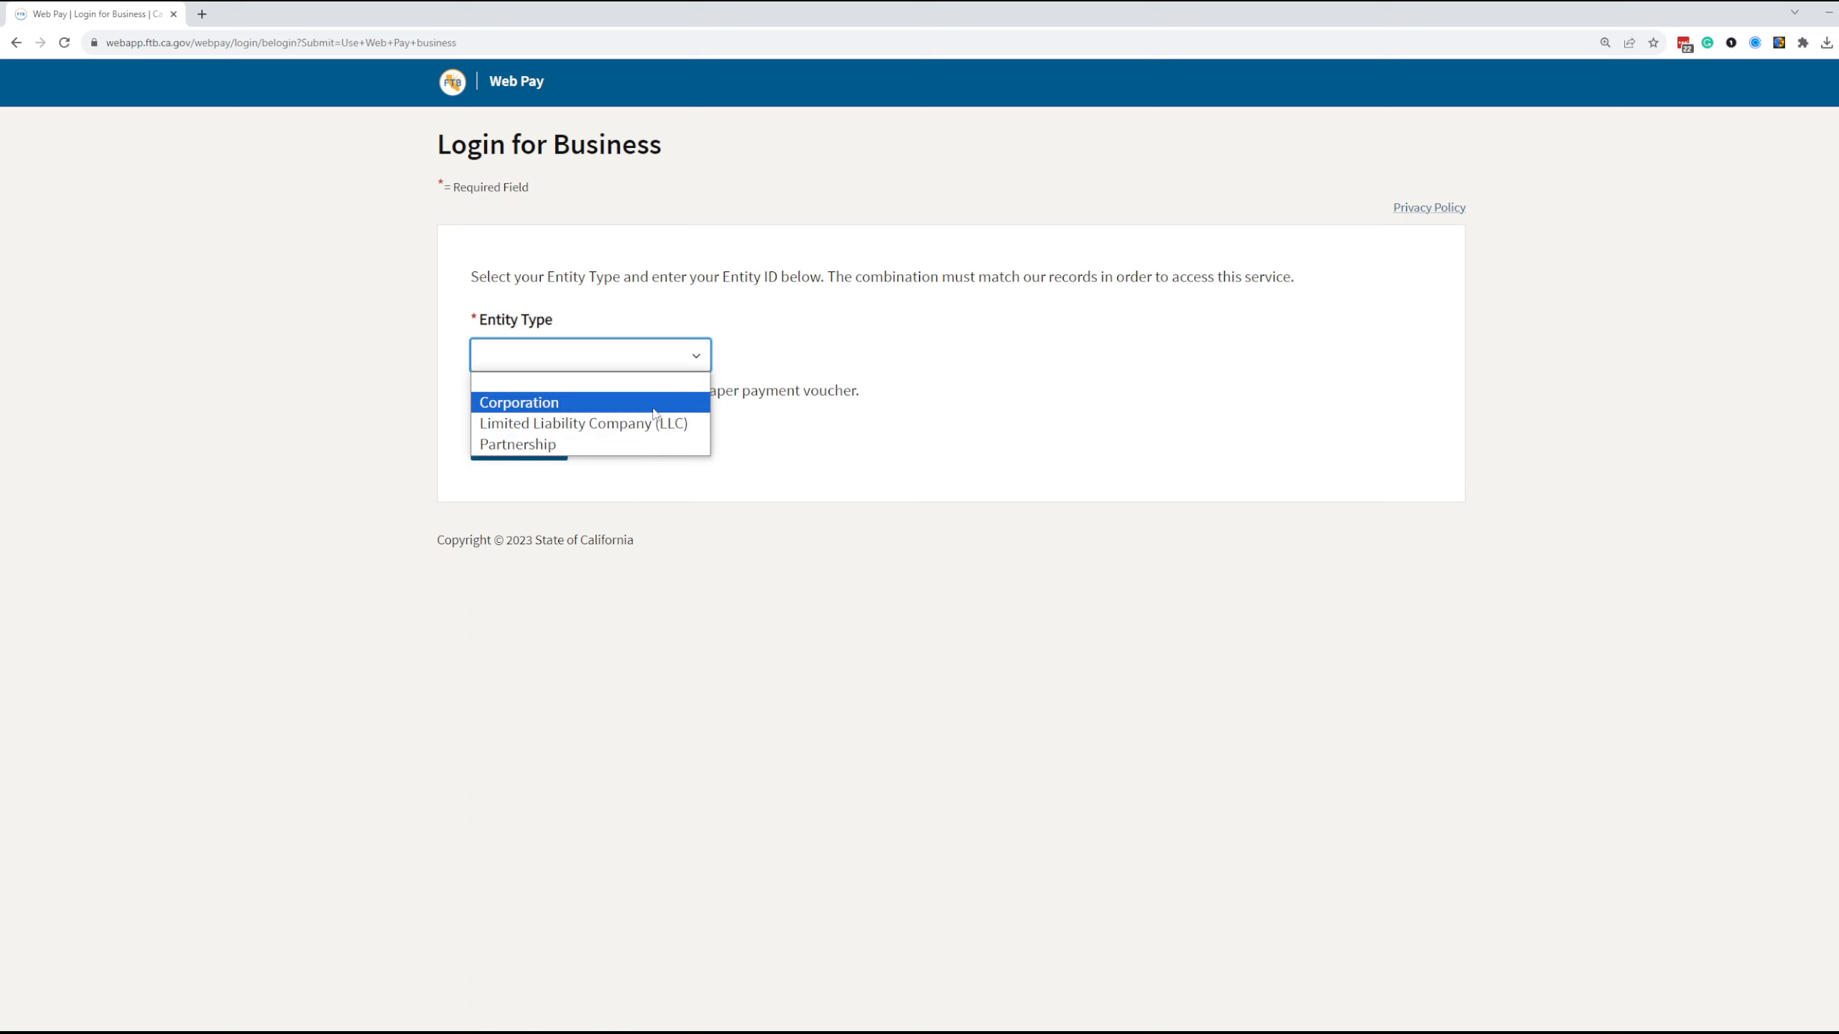
left_click(654, 404)
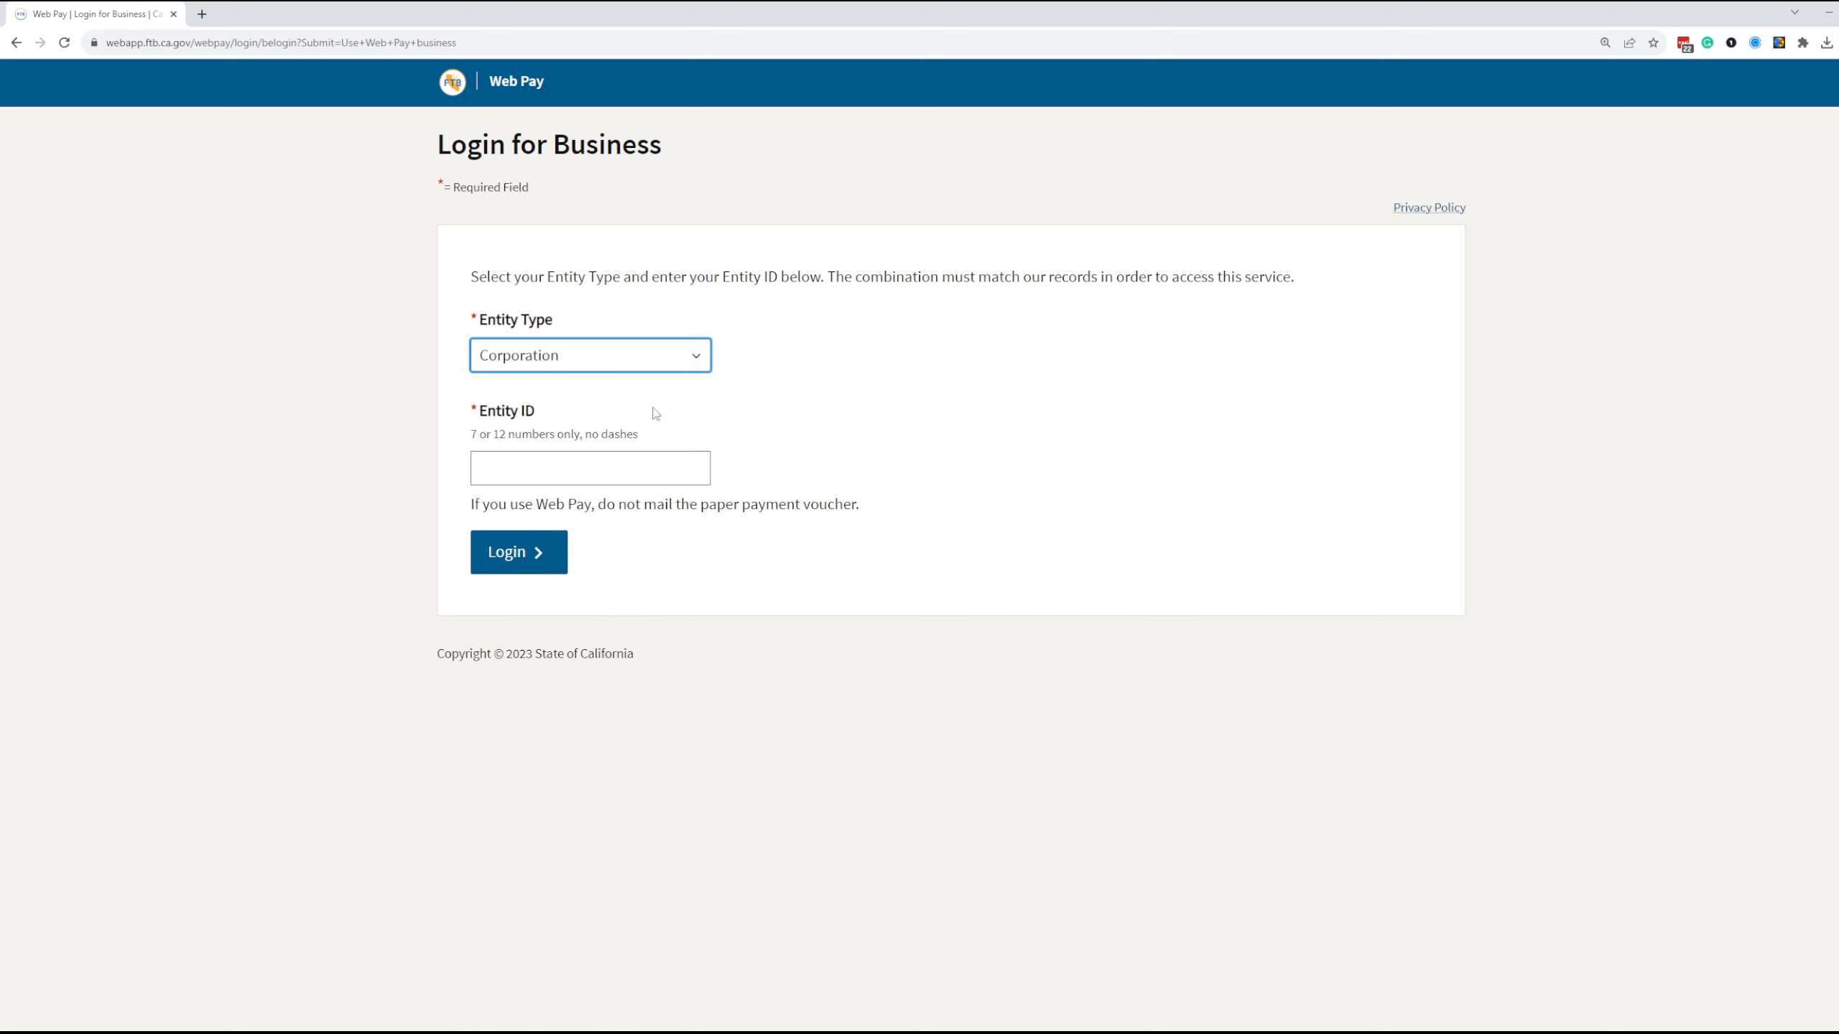
left_click(649, 466)
right_click(651, 471)
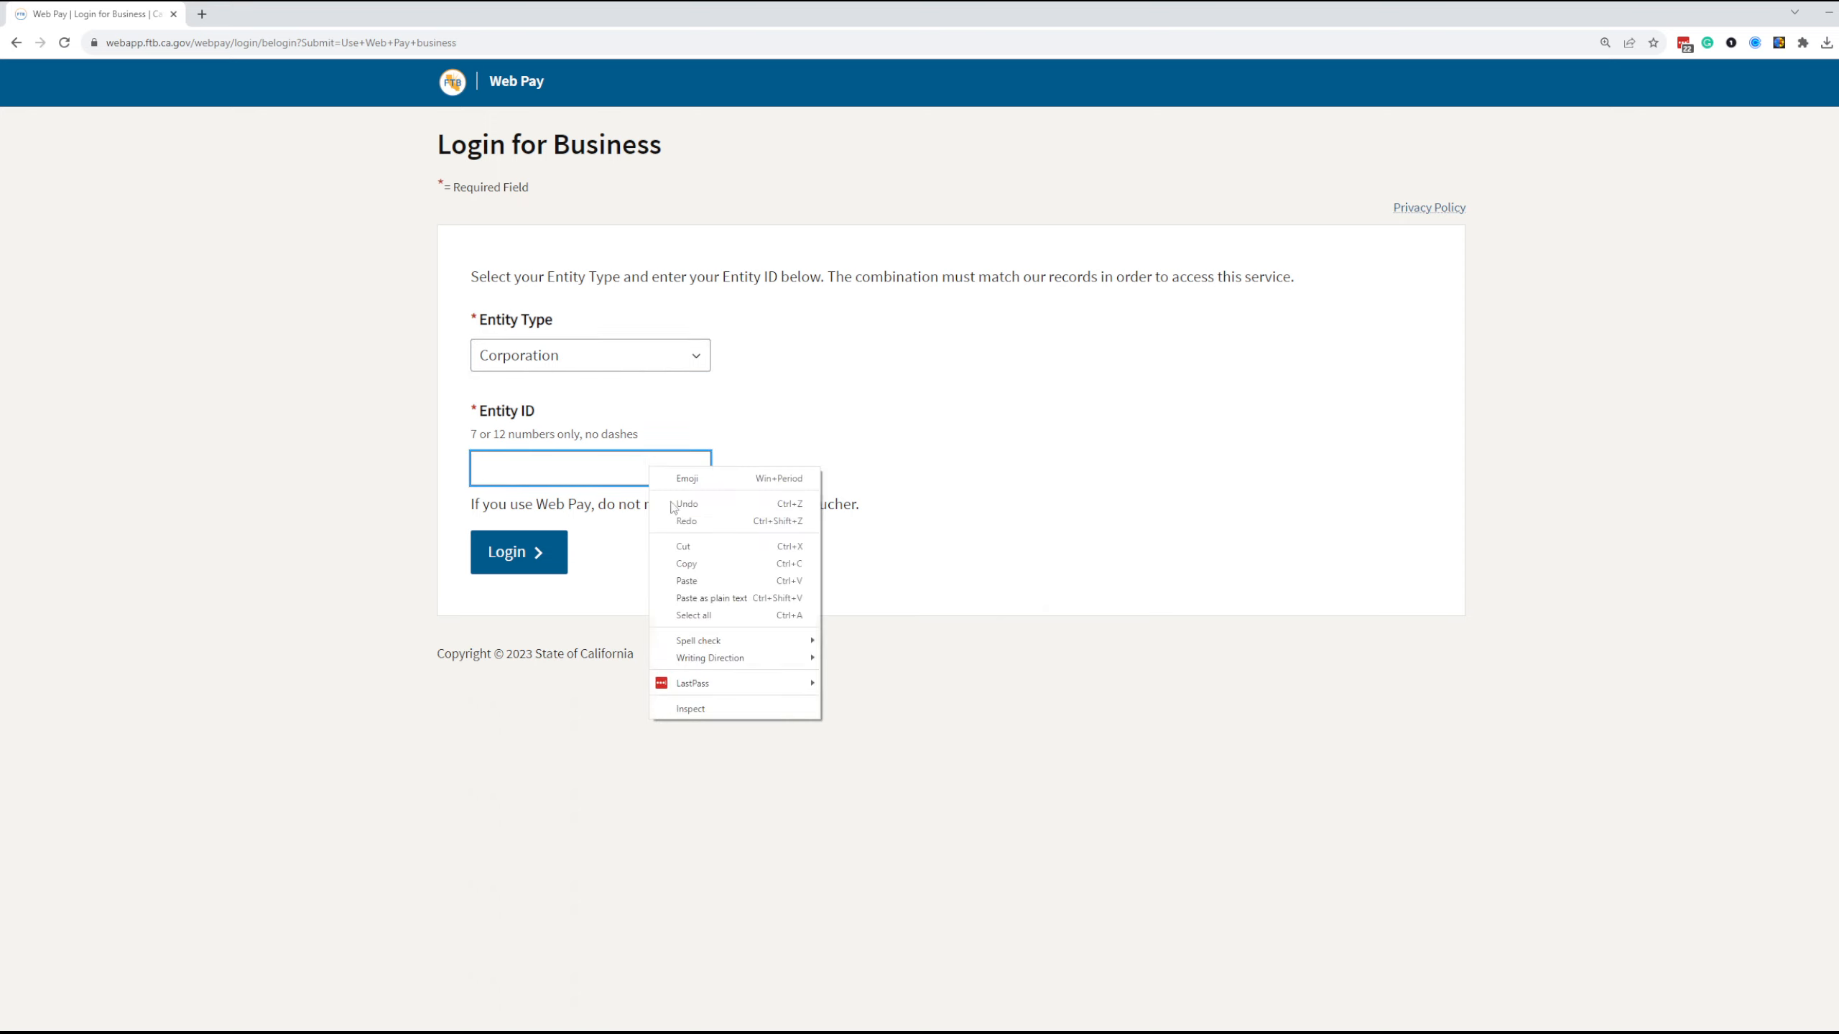
left_click(699, 577)
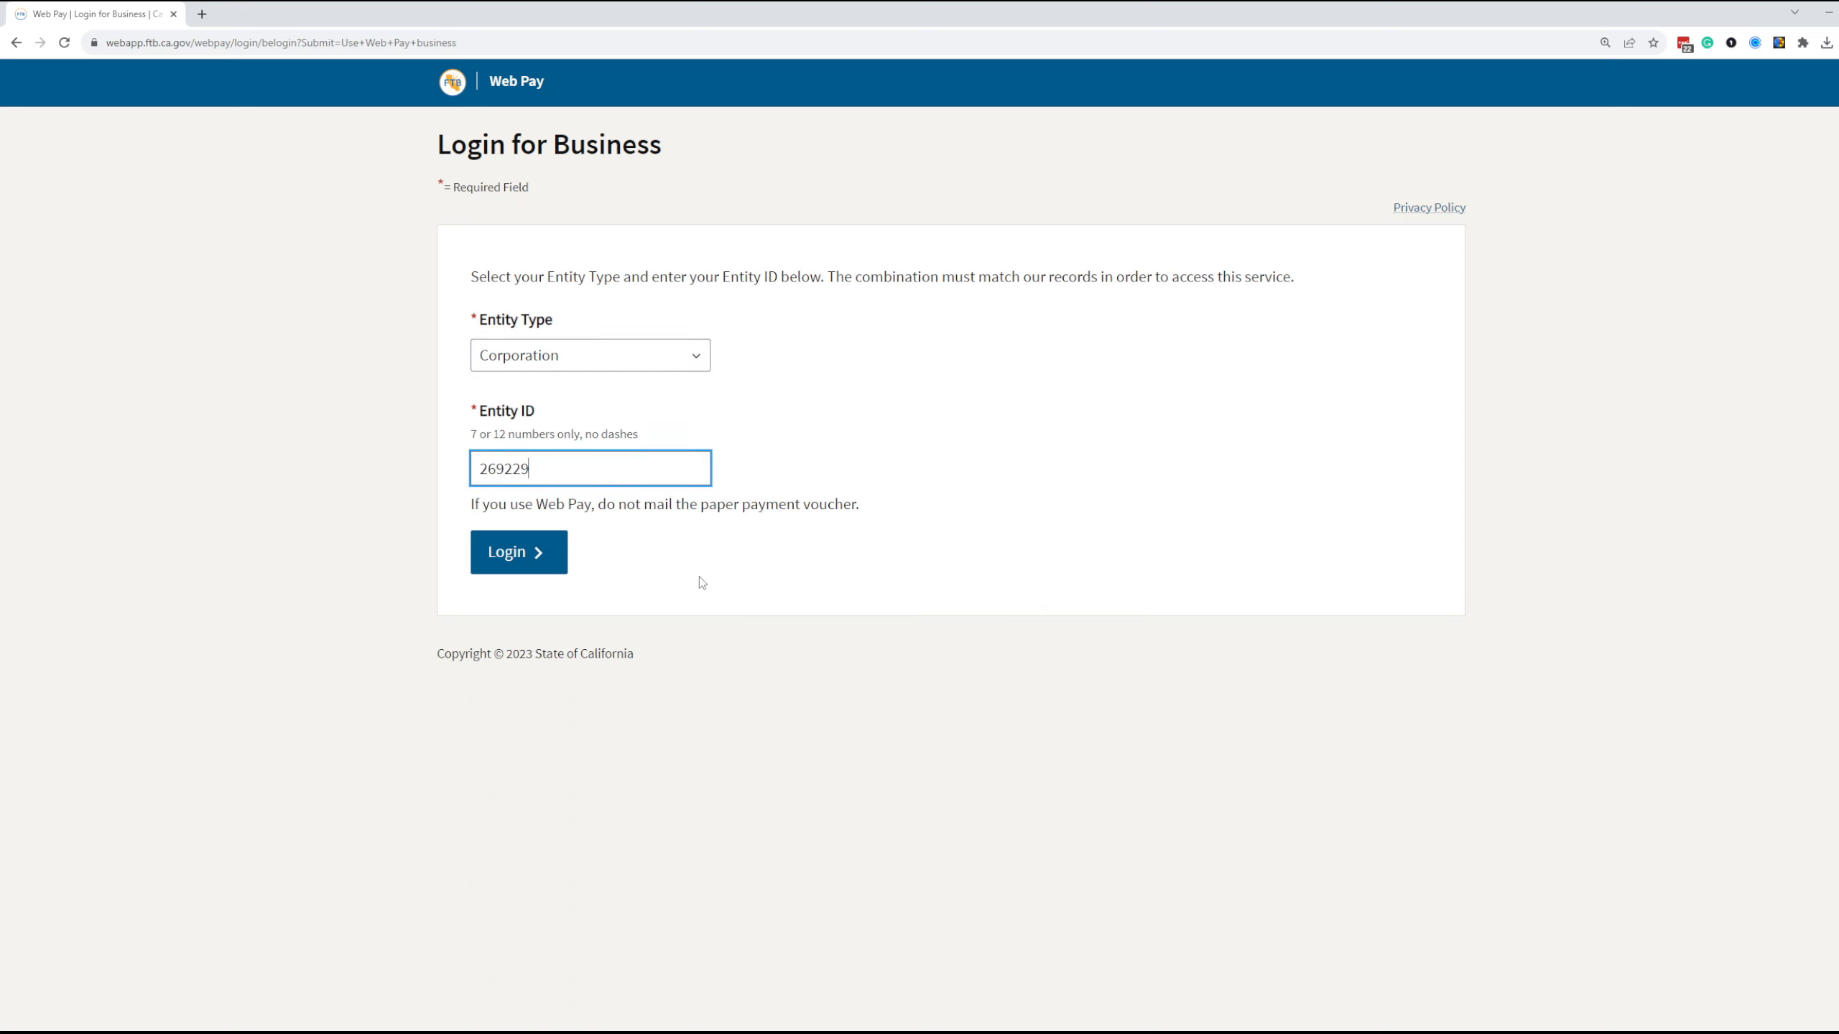
double_click(610, 468)
key("BackSpace")
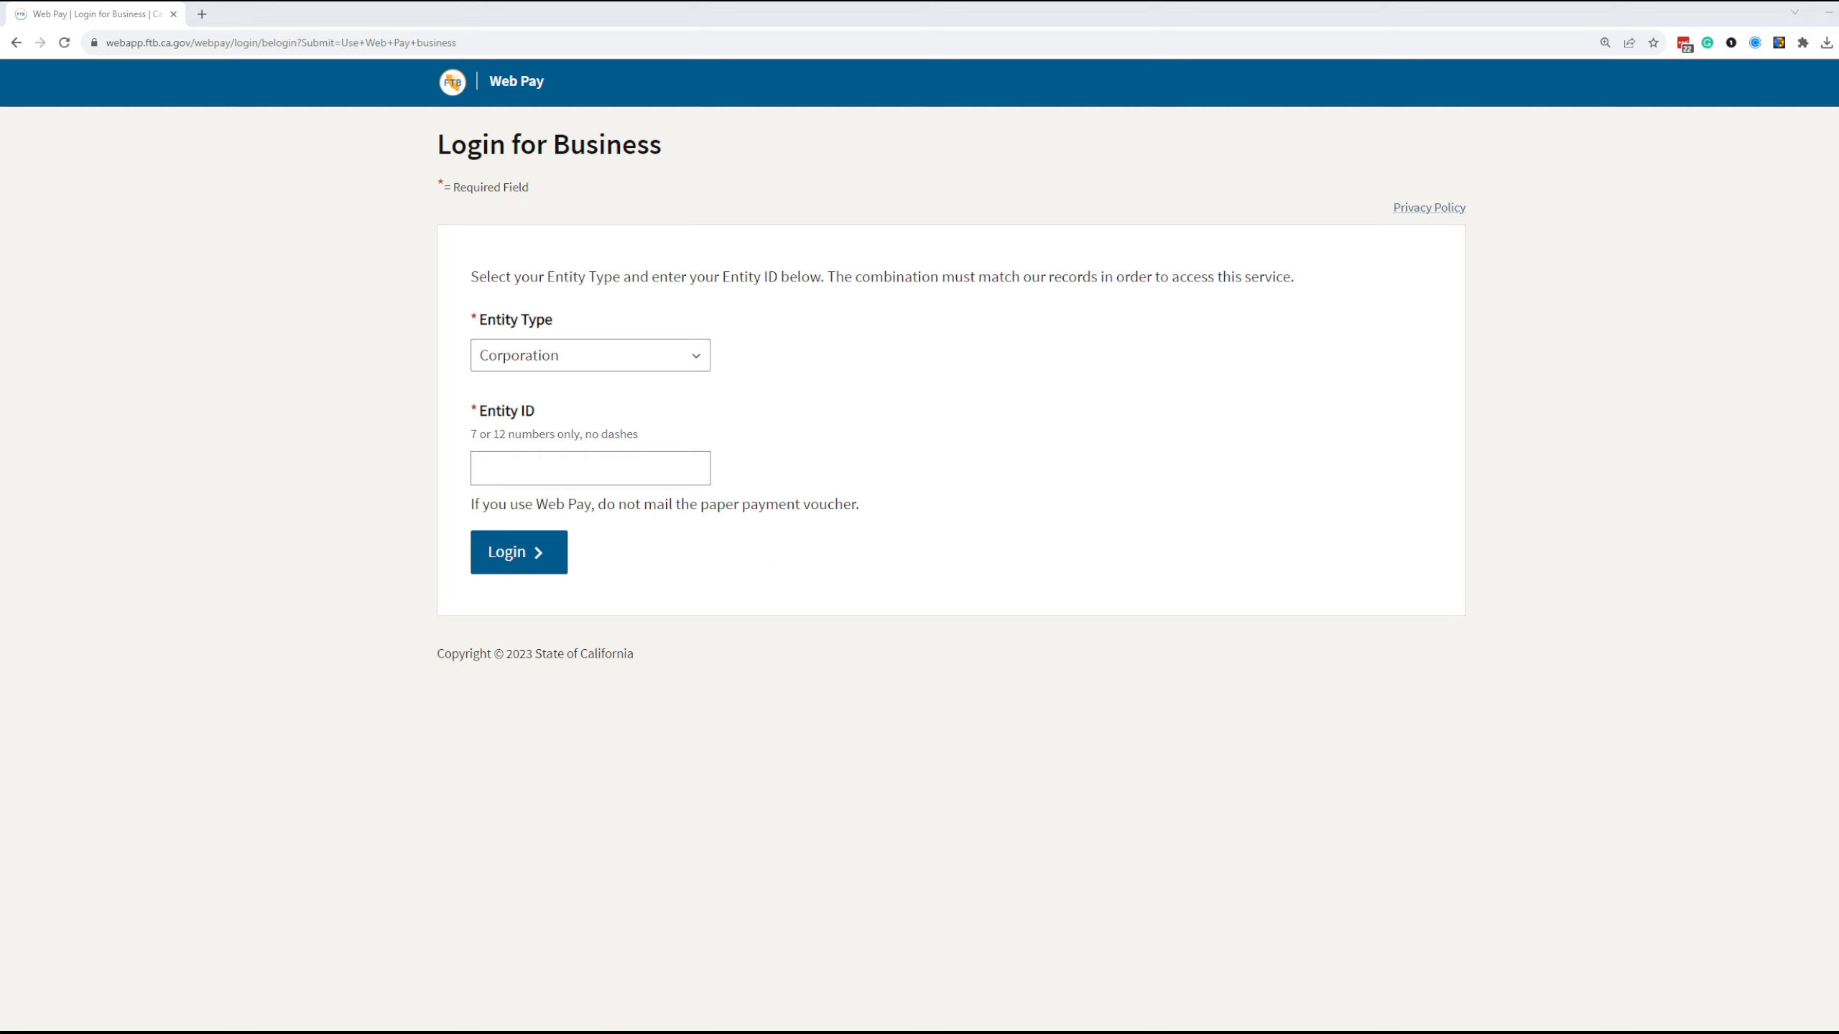
Paste the corporation's entity ID and log in to Web Pay
left_click(669, 472)
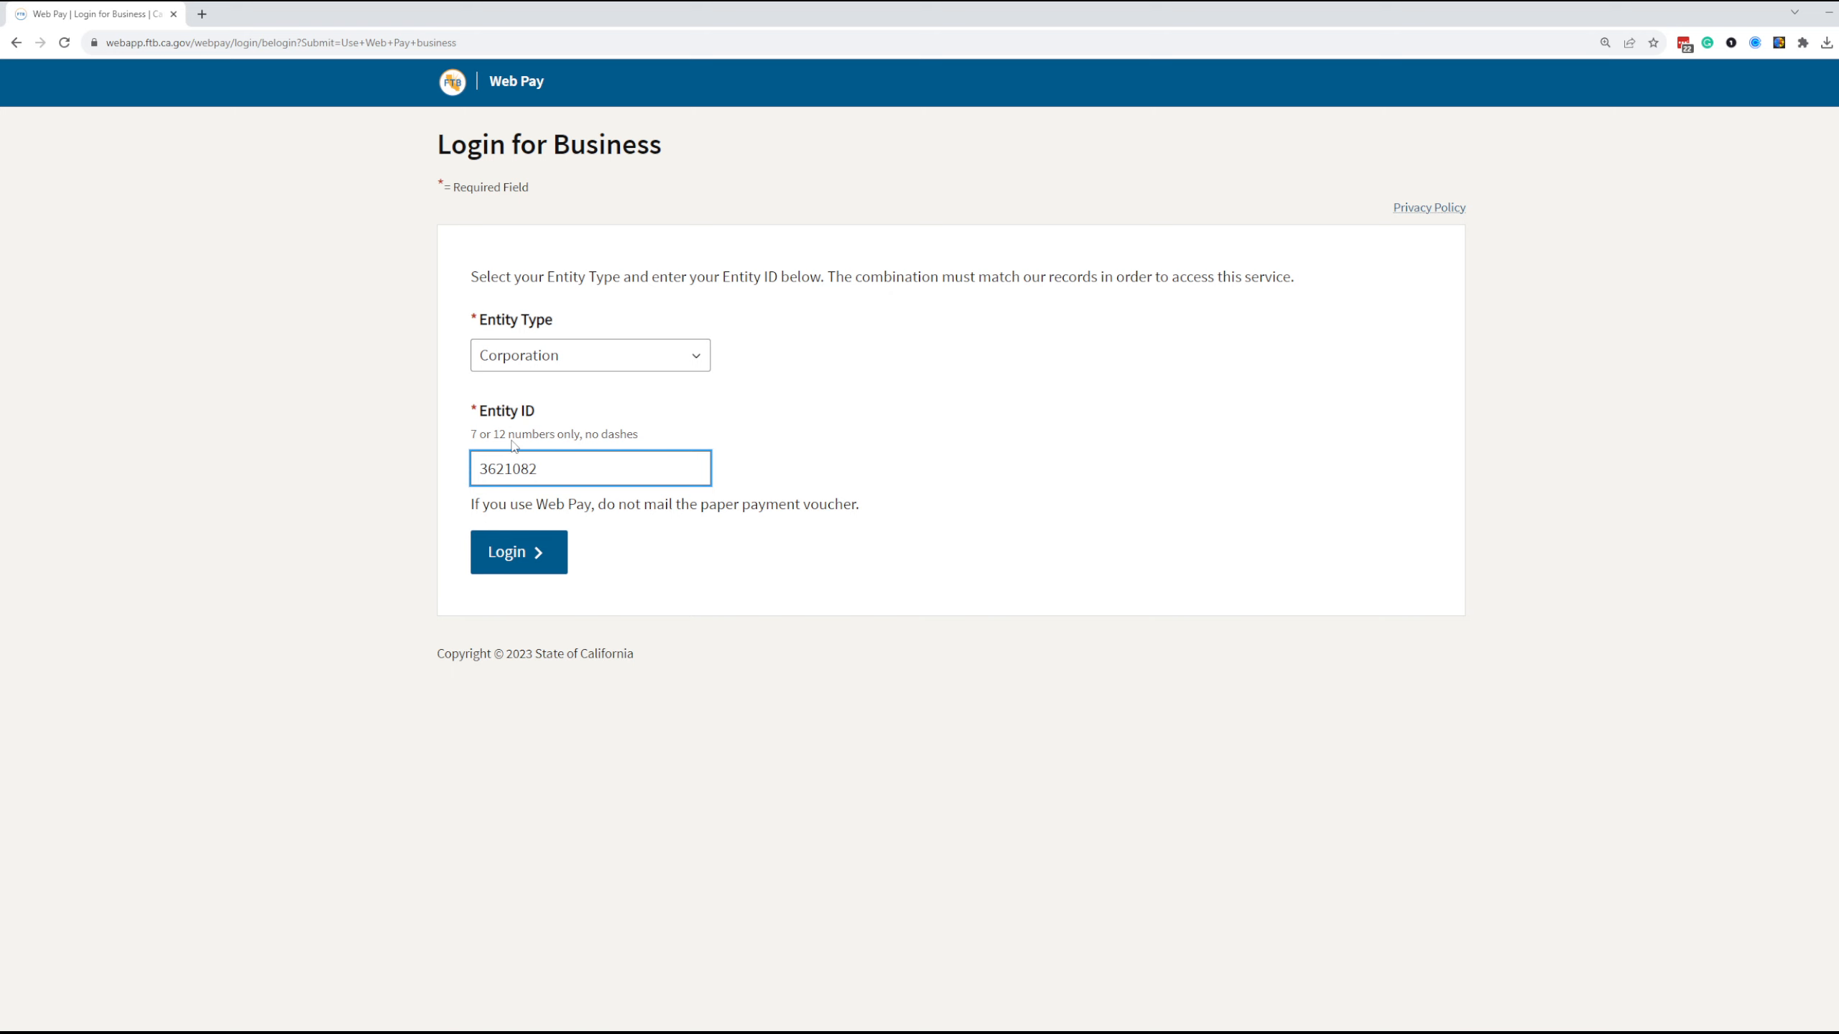
left_click(522, 552)
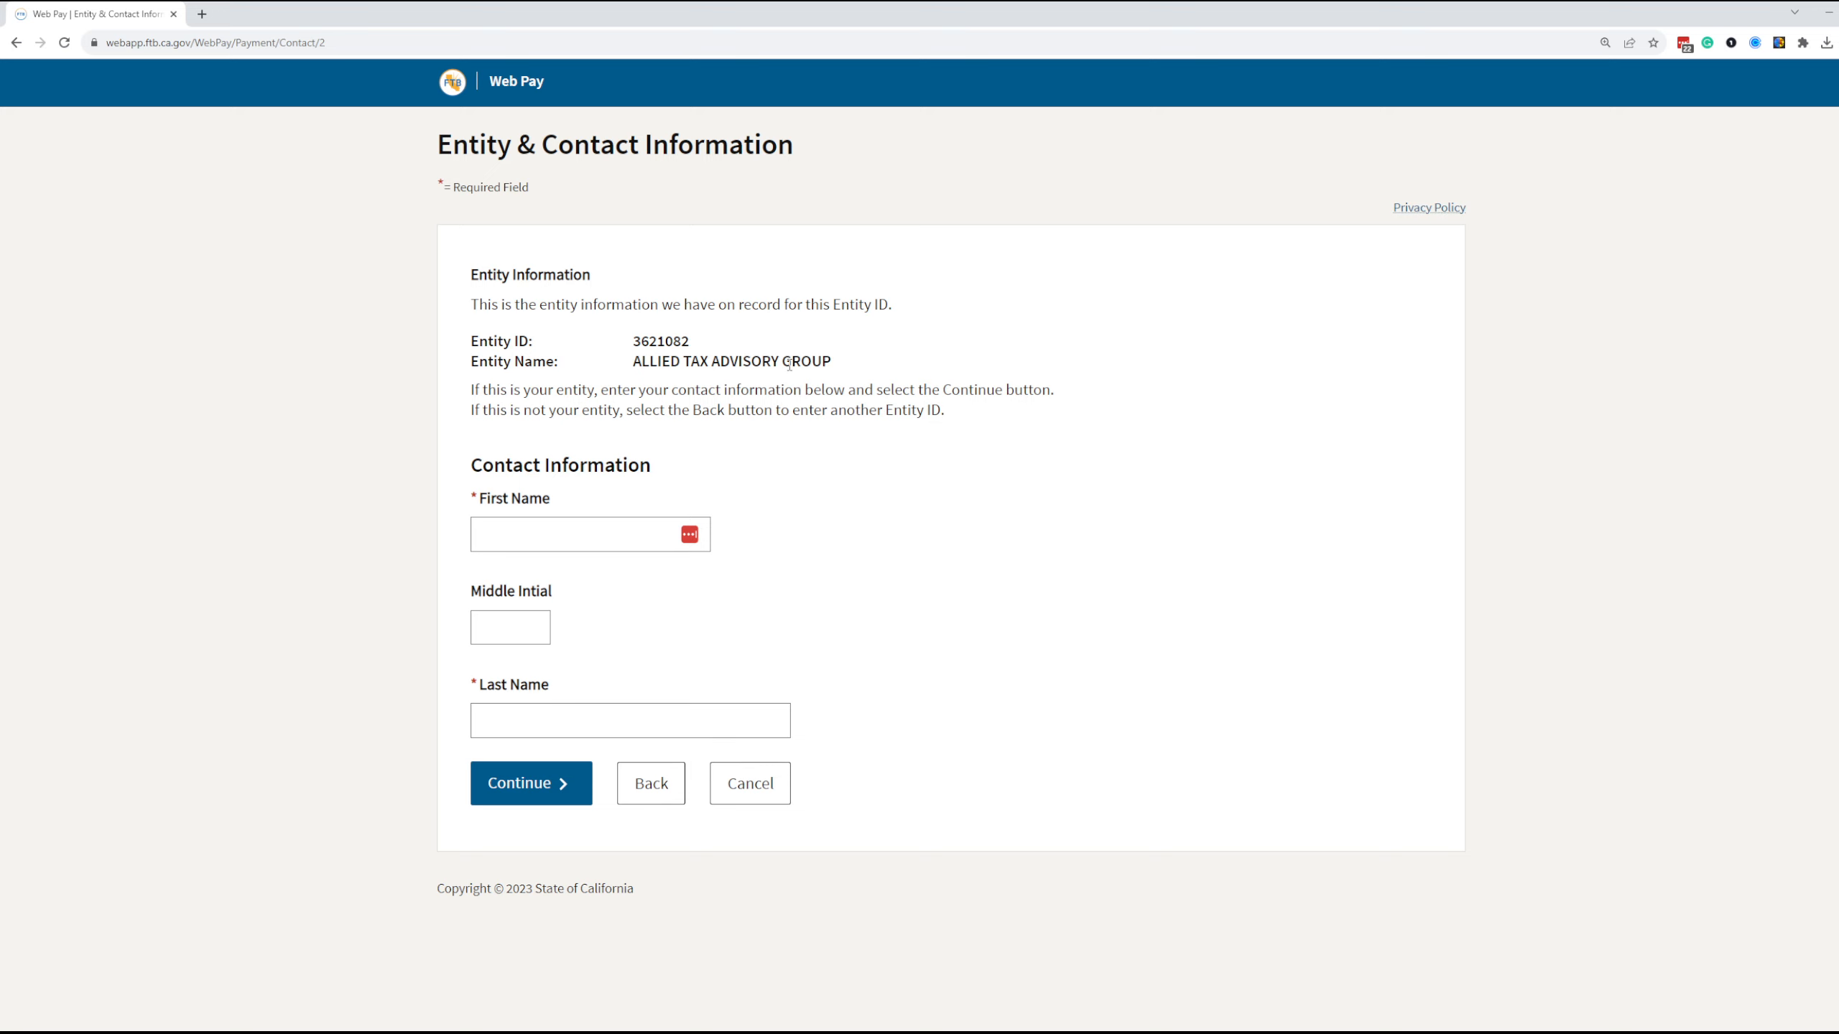
Enter the contact's first and last name, leaving the middle initial blank, and submit the contact information
left_click(607, 528)
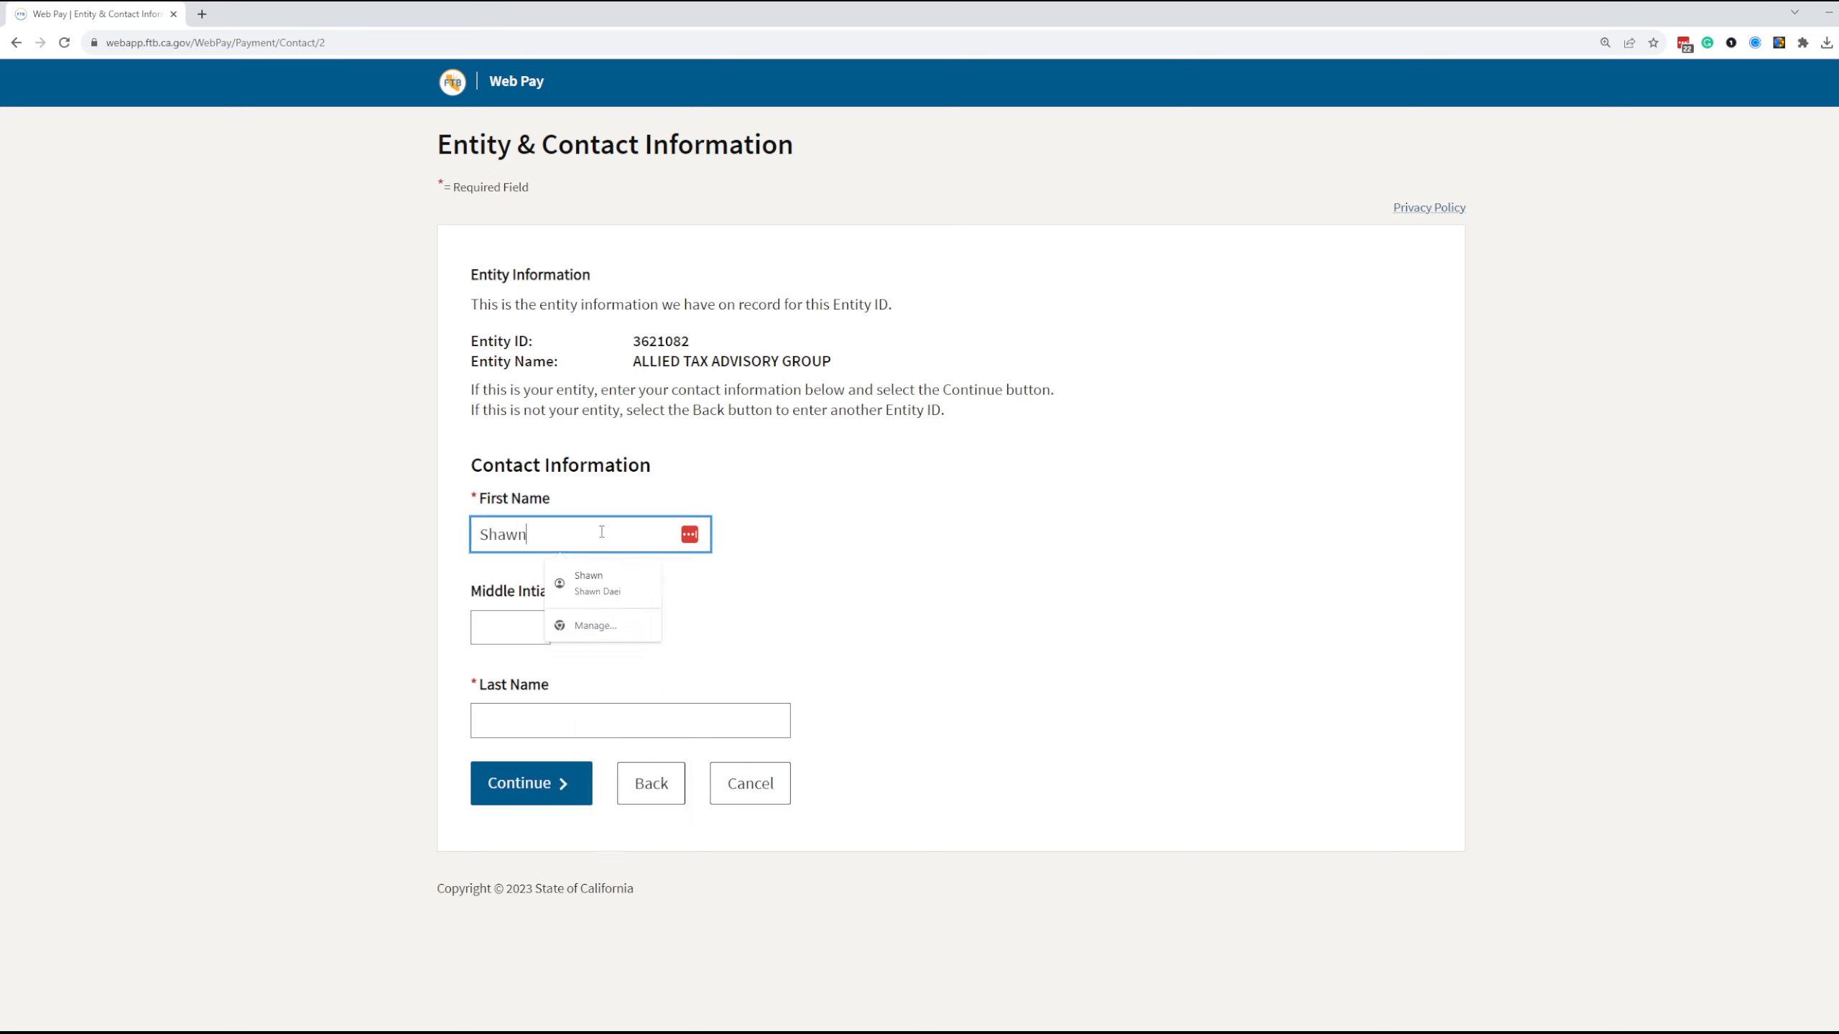
key("Tab")
key("Tab")
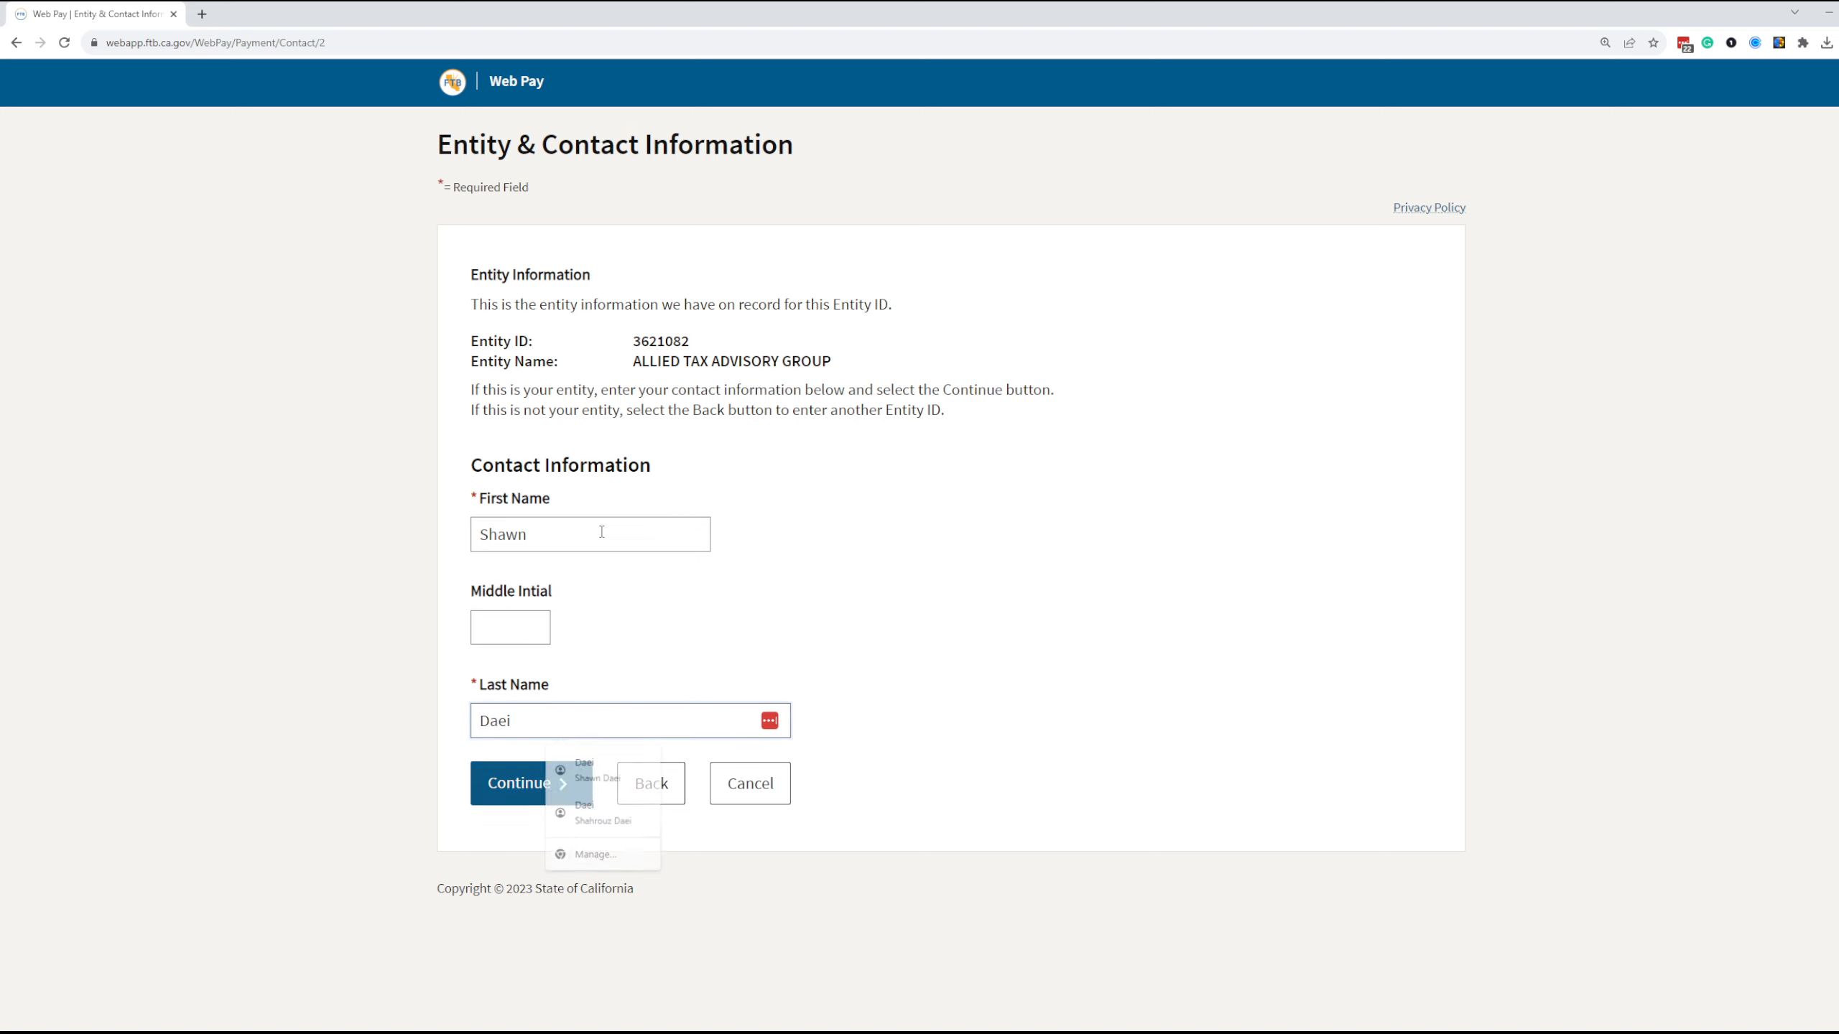
key("Return")
Choose Form 100, 100S, 100W, or 100X with the Pass-Through Entity Elective Tax (Form 3893) payment type and continue to the payment information
left_click(529, 316)
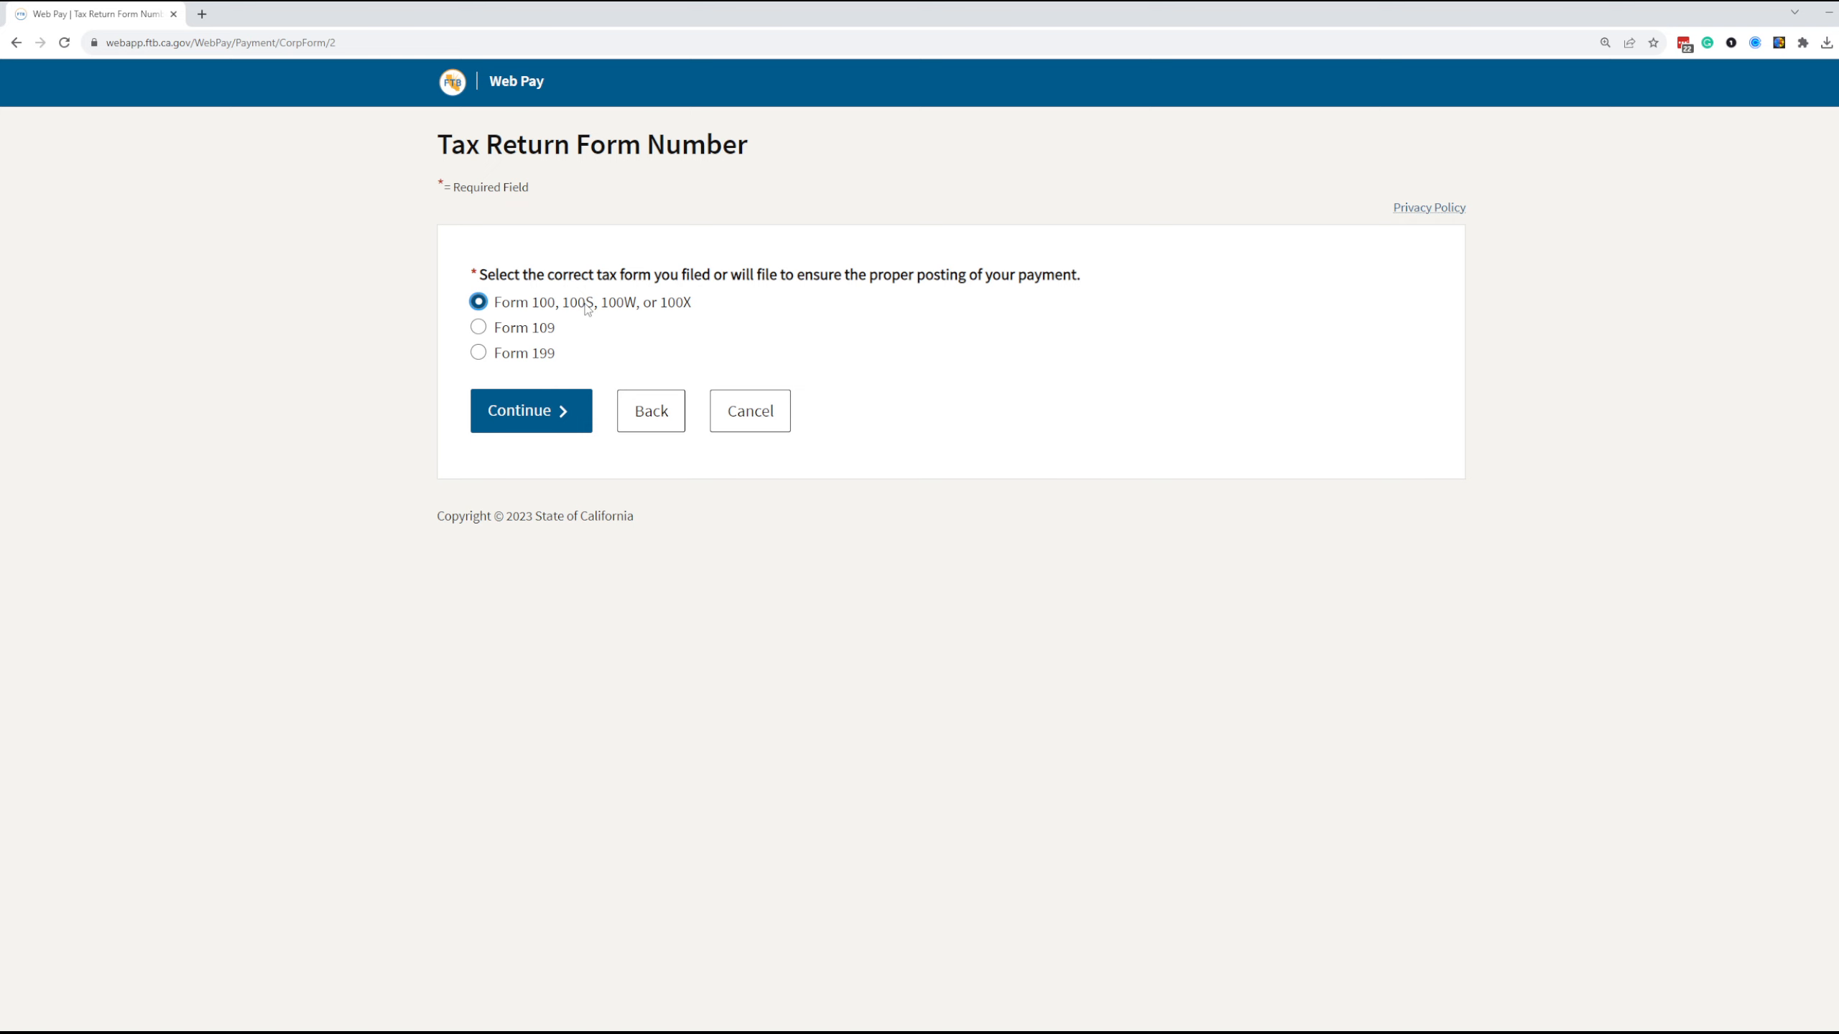
left_click(530, 427)
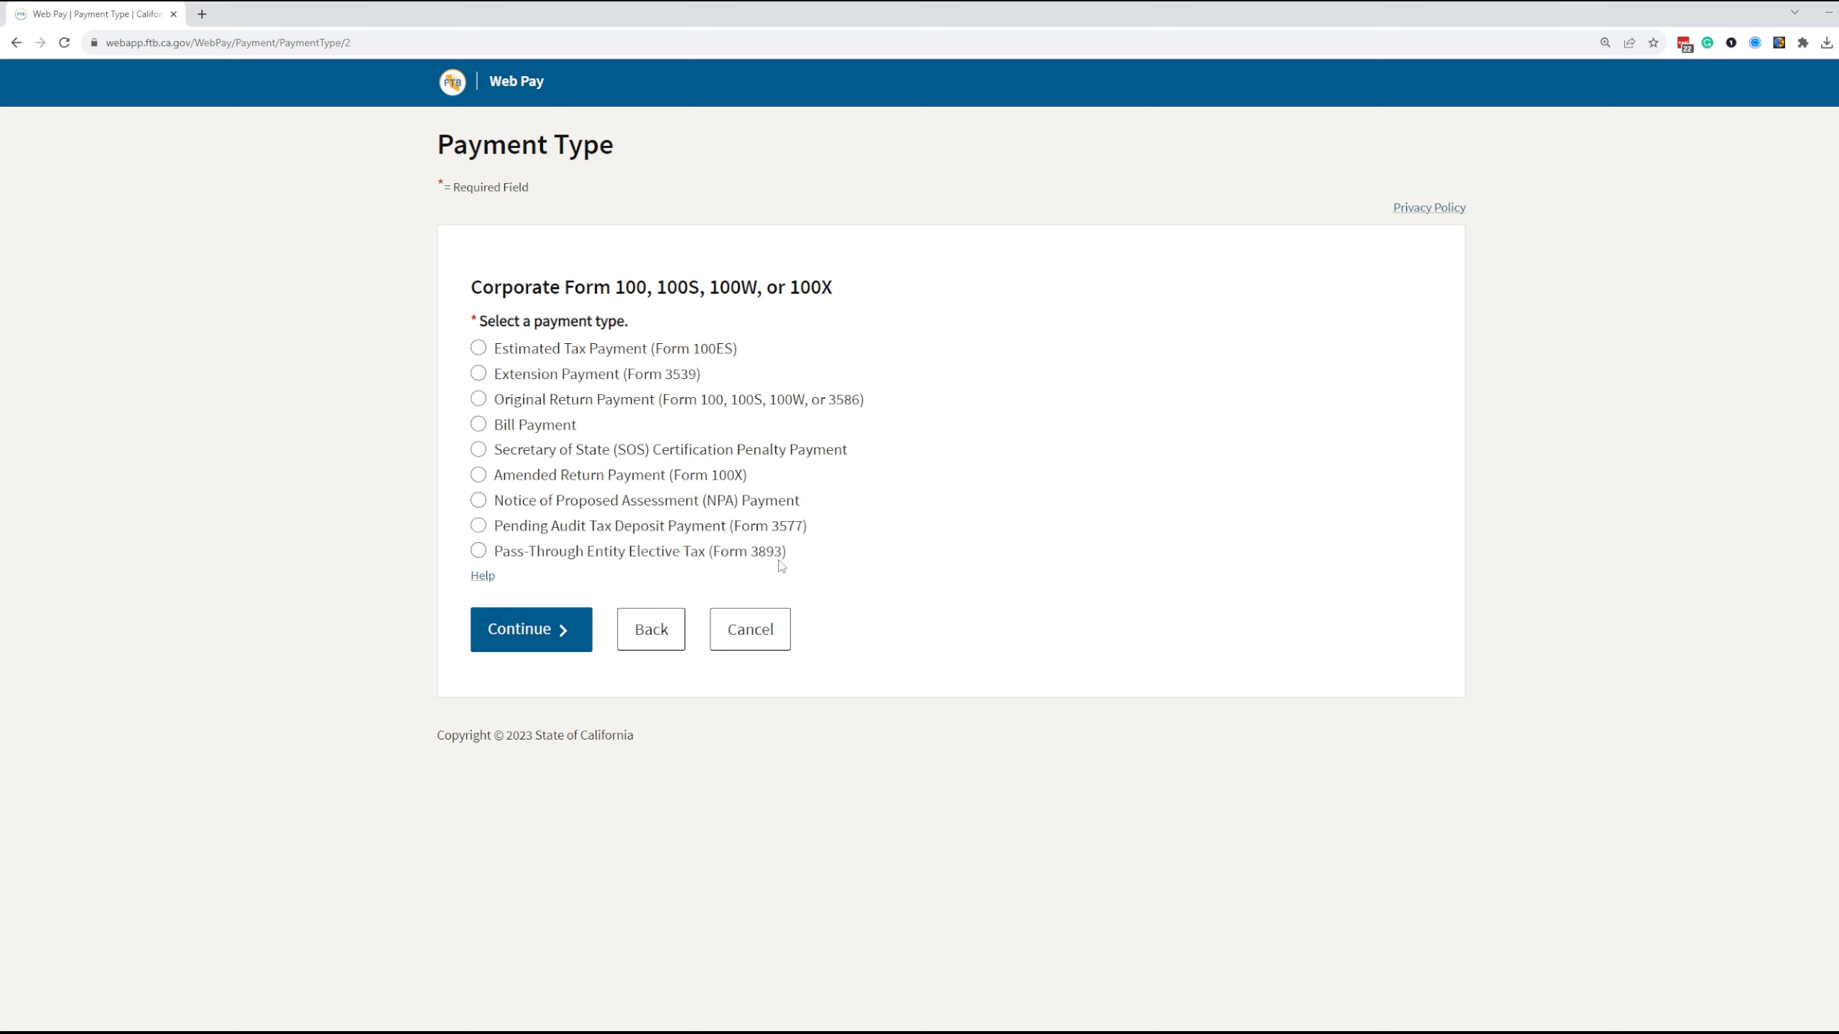
left_click(535, 555)
left_click(526, 628)
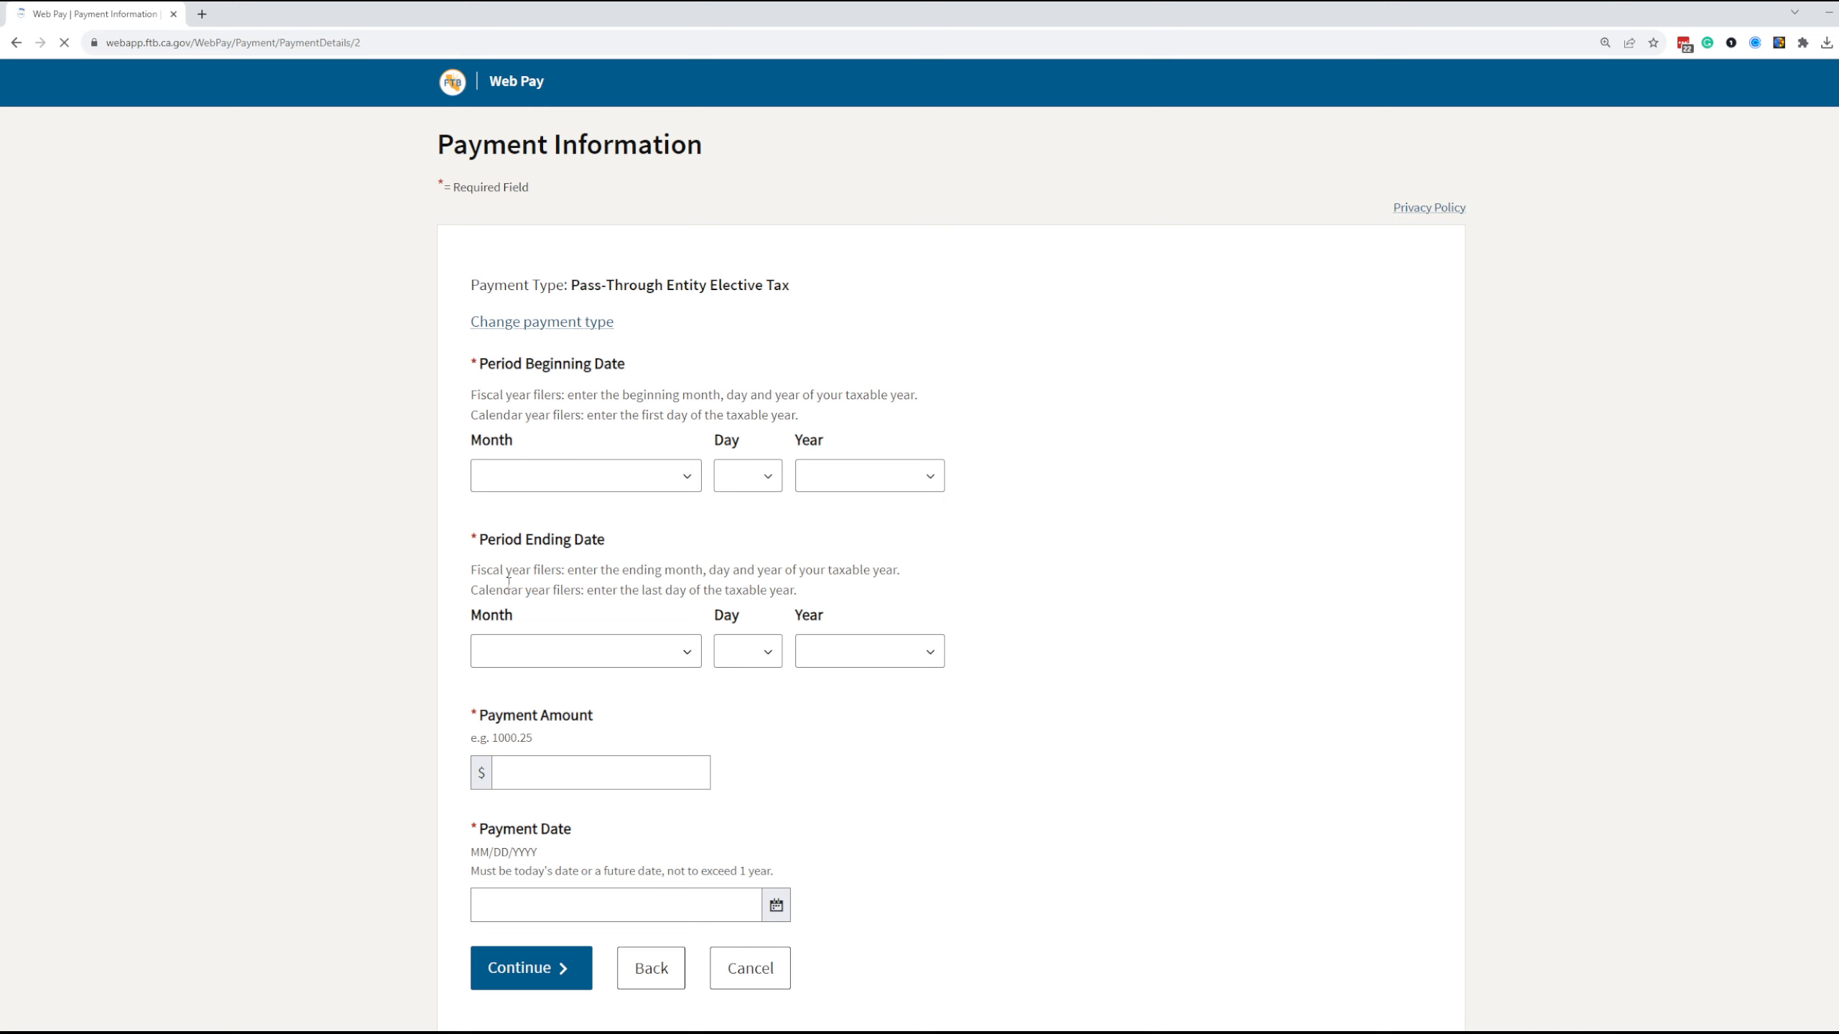
Set the period beginning date to January 1, 2023
left_click(659, 484)
left_click(624, 522)
left_click(756, 476)
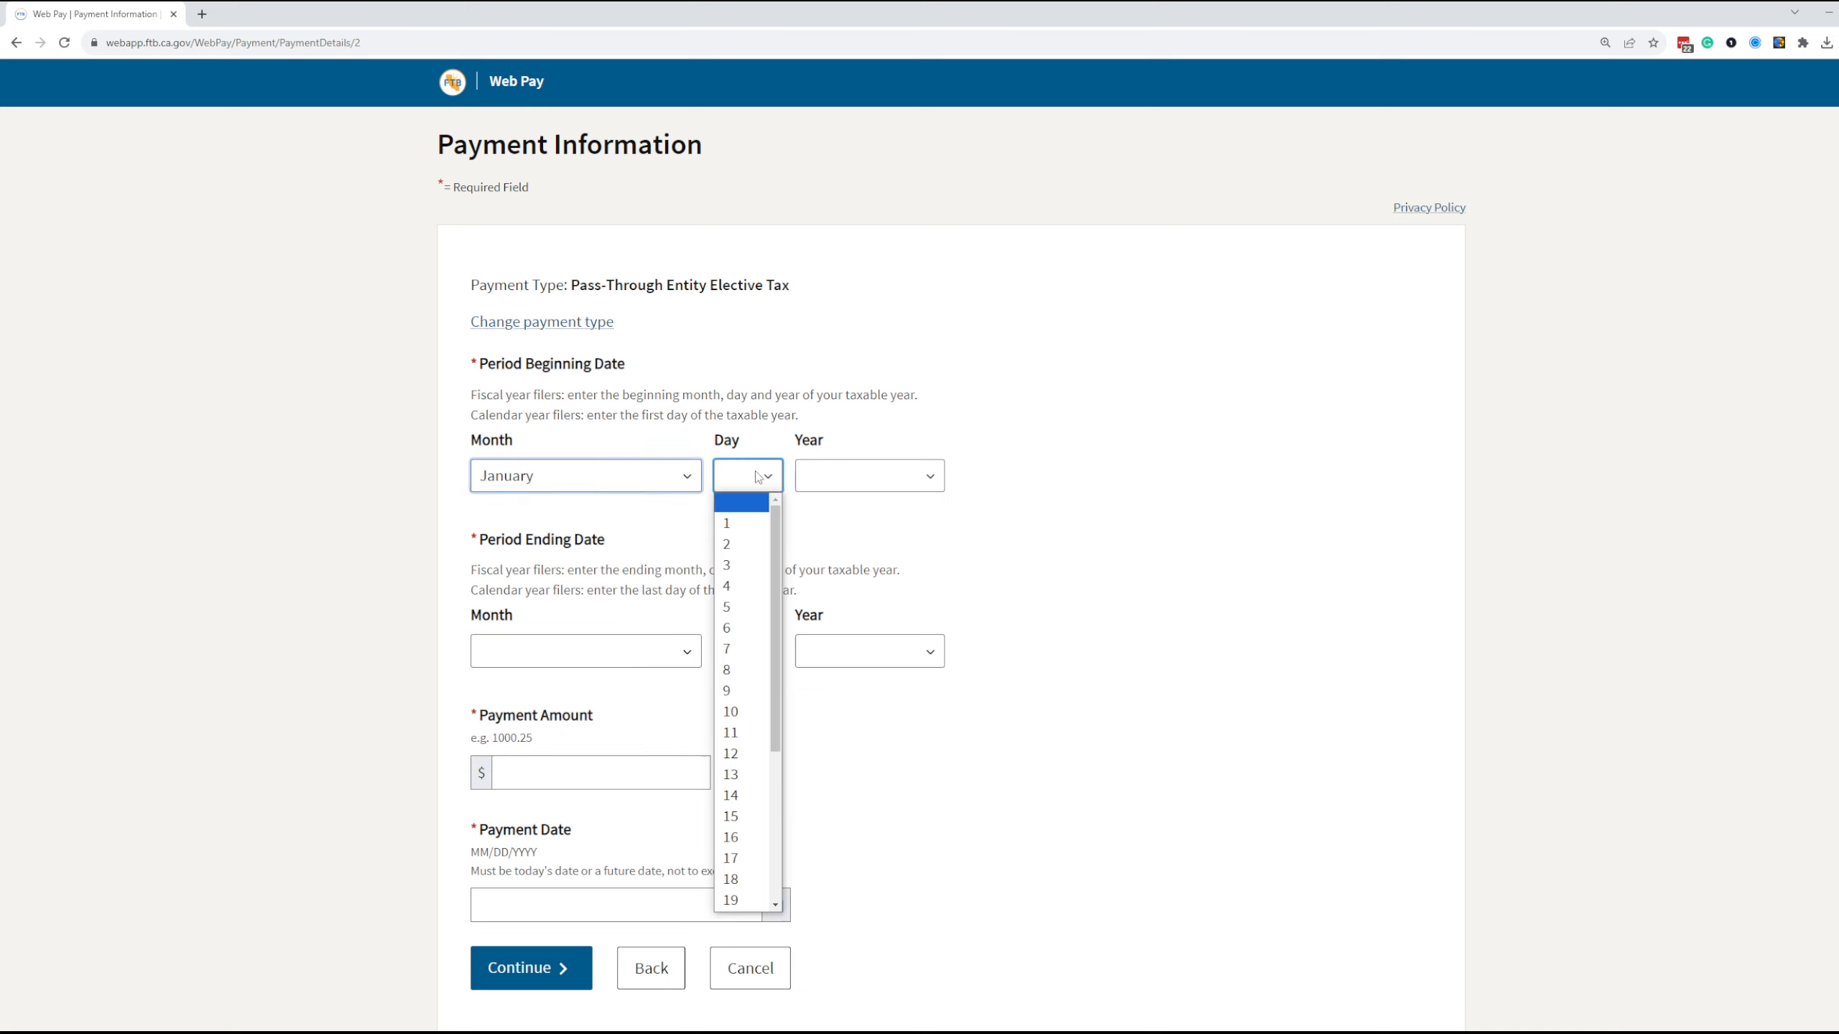
left_click(728, 523)
left_click(865, 477)
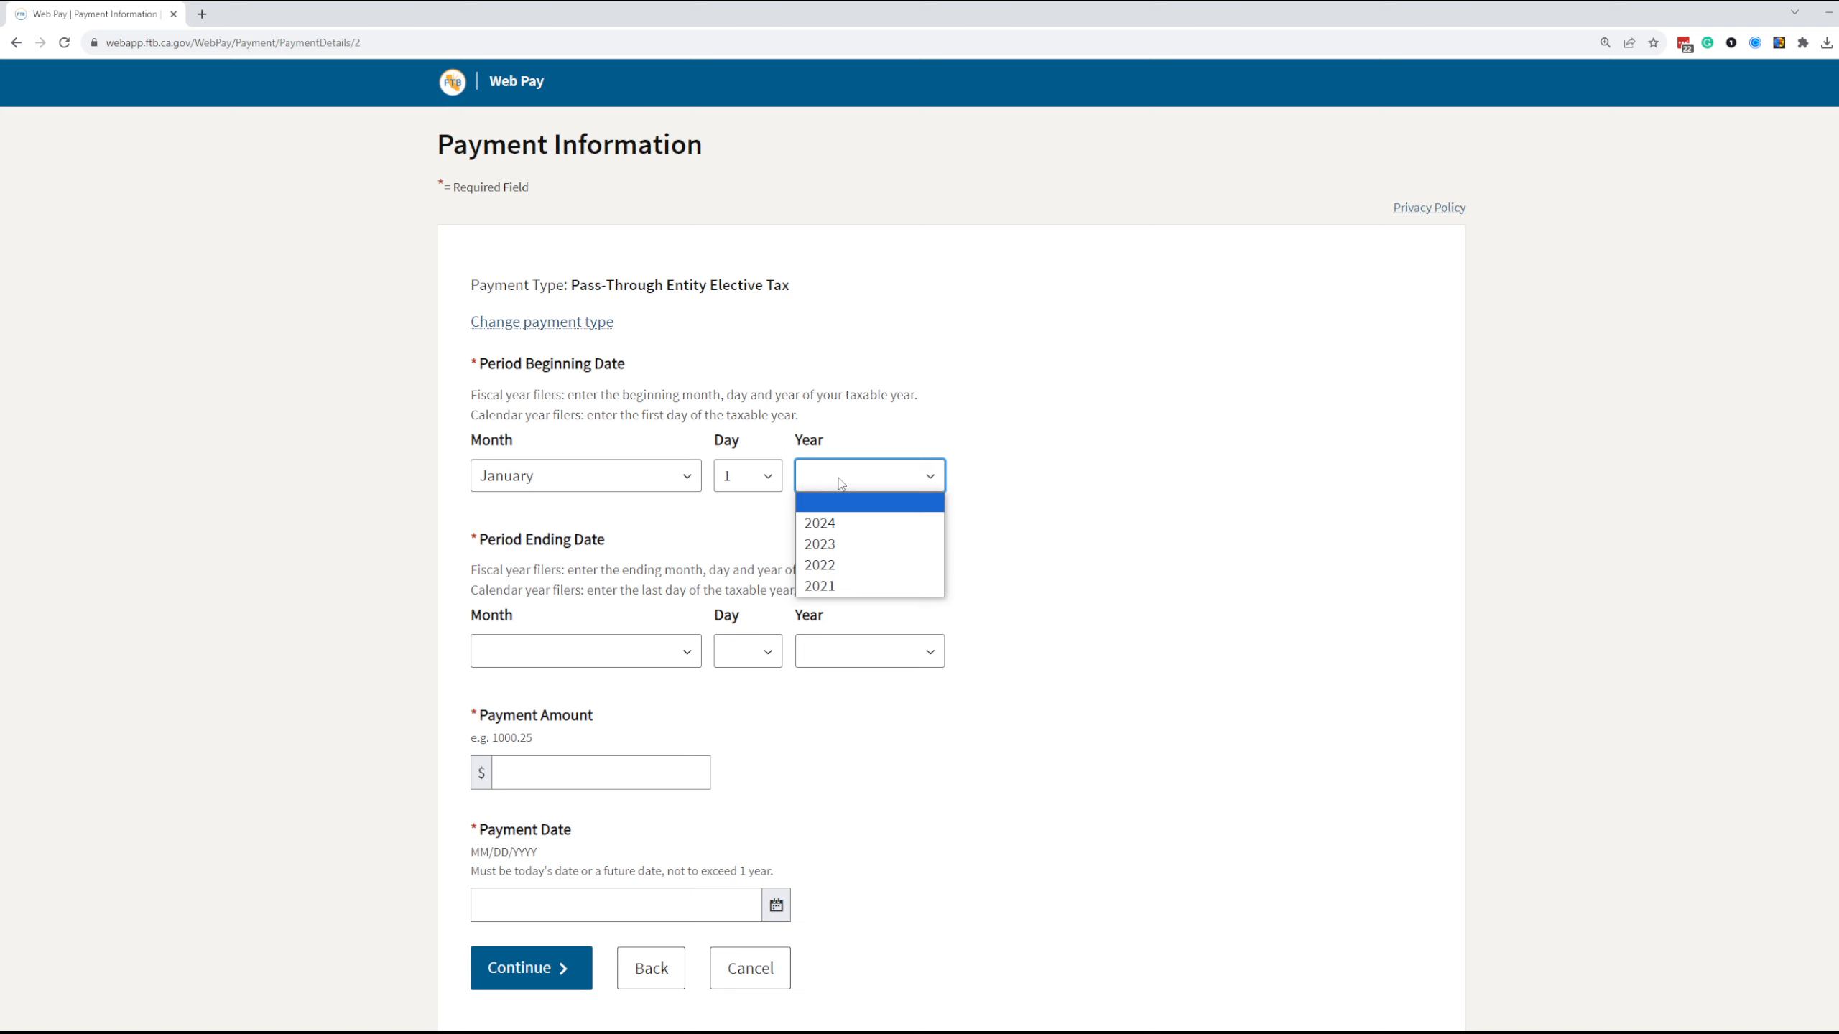
left_click(836, 545)
Set the period ending date to December 31, 2023
left_click(638, 652)
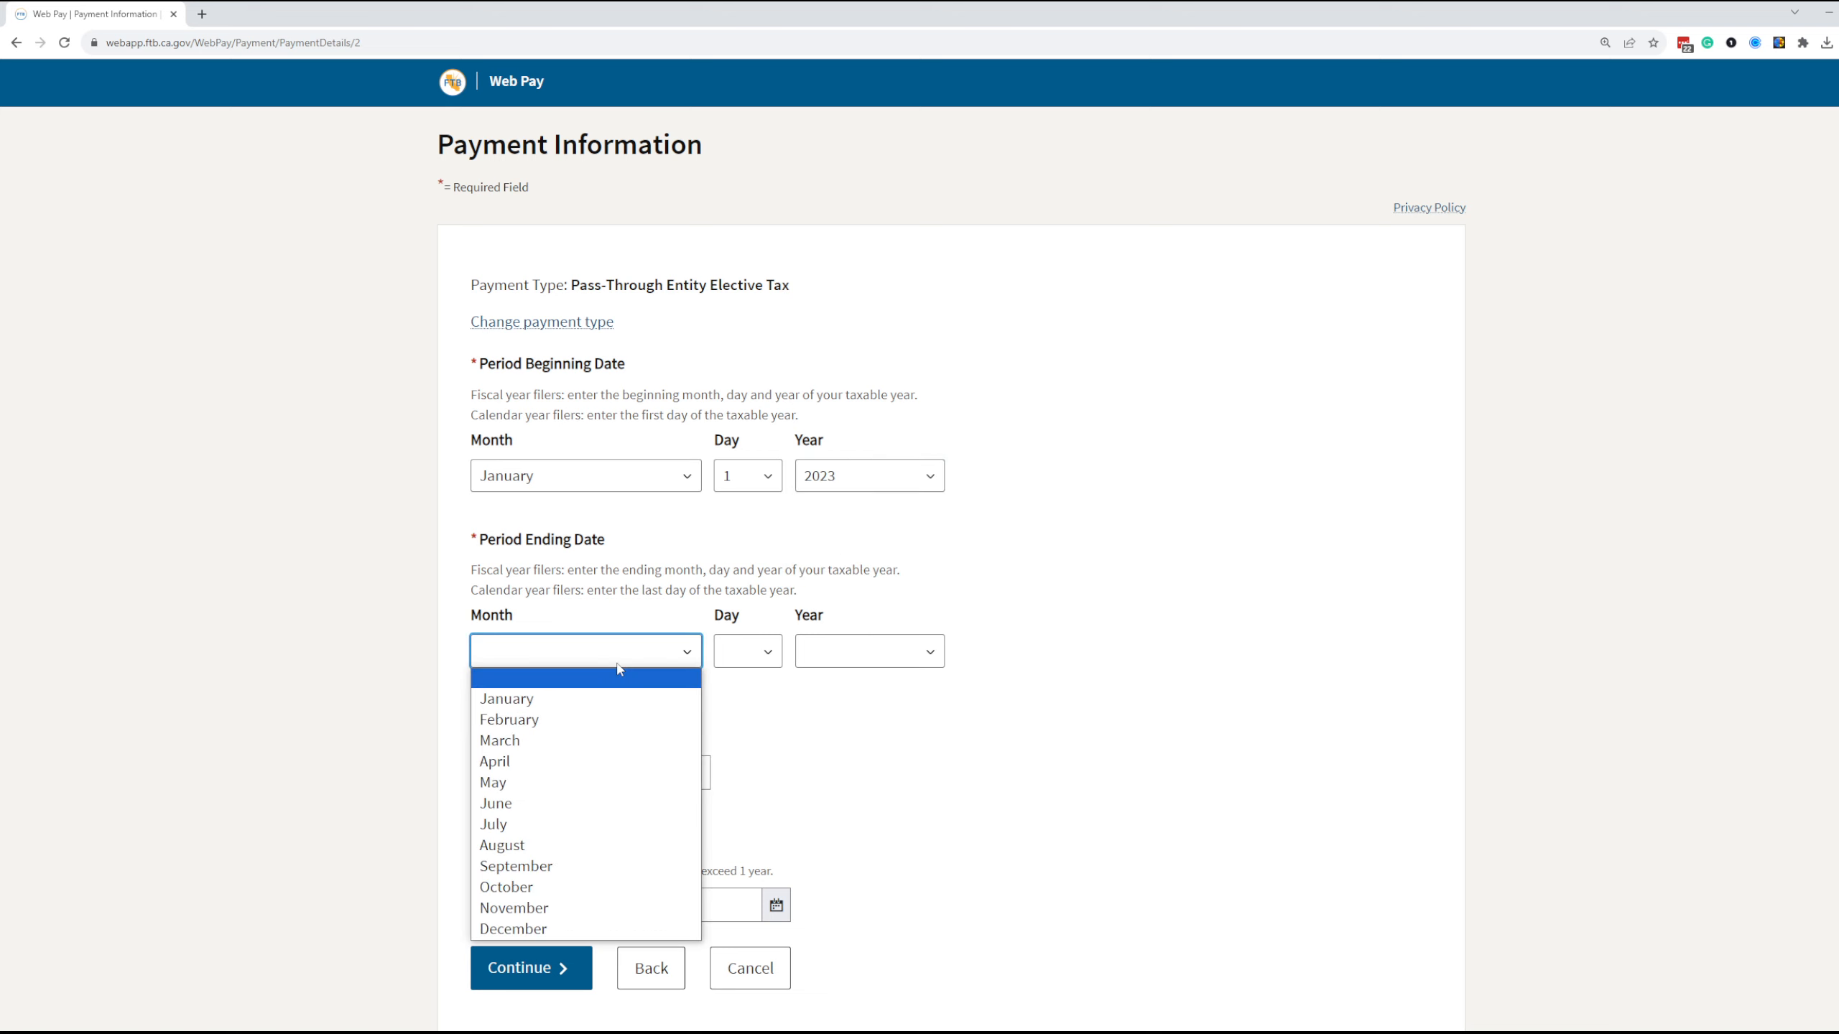
left_click(514, 929)
left_click(745, 652)
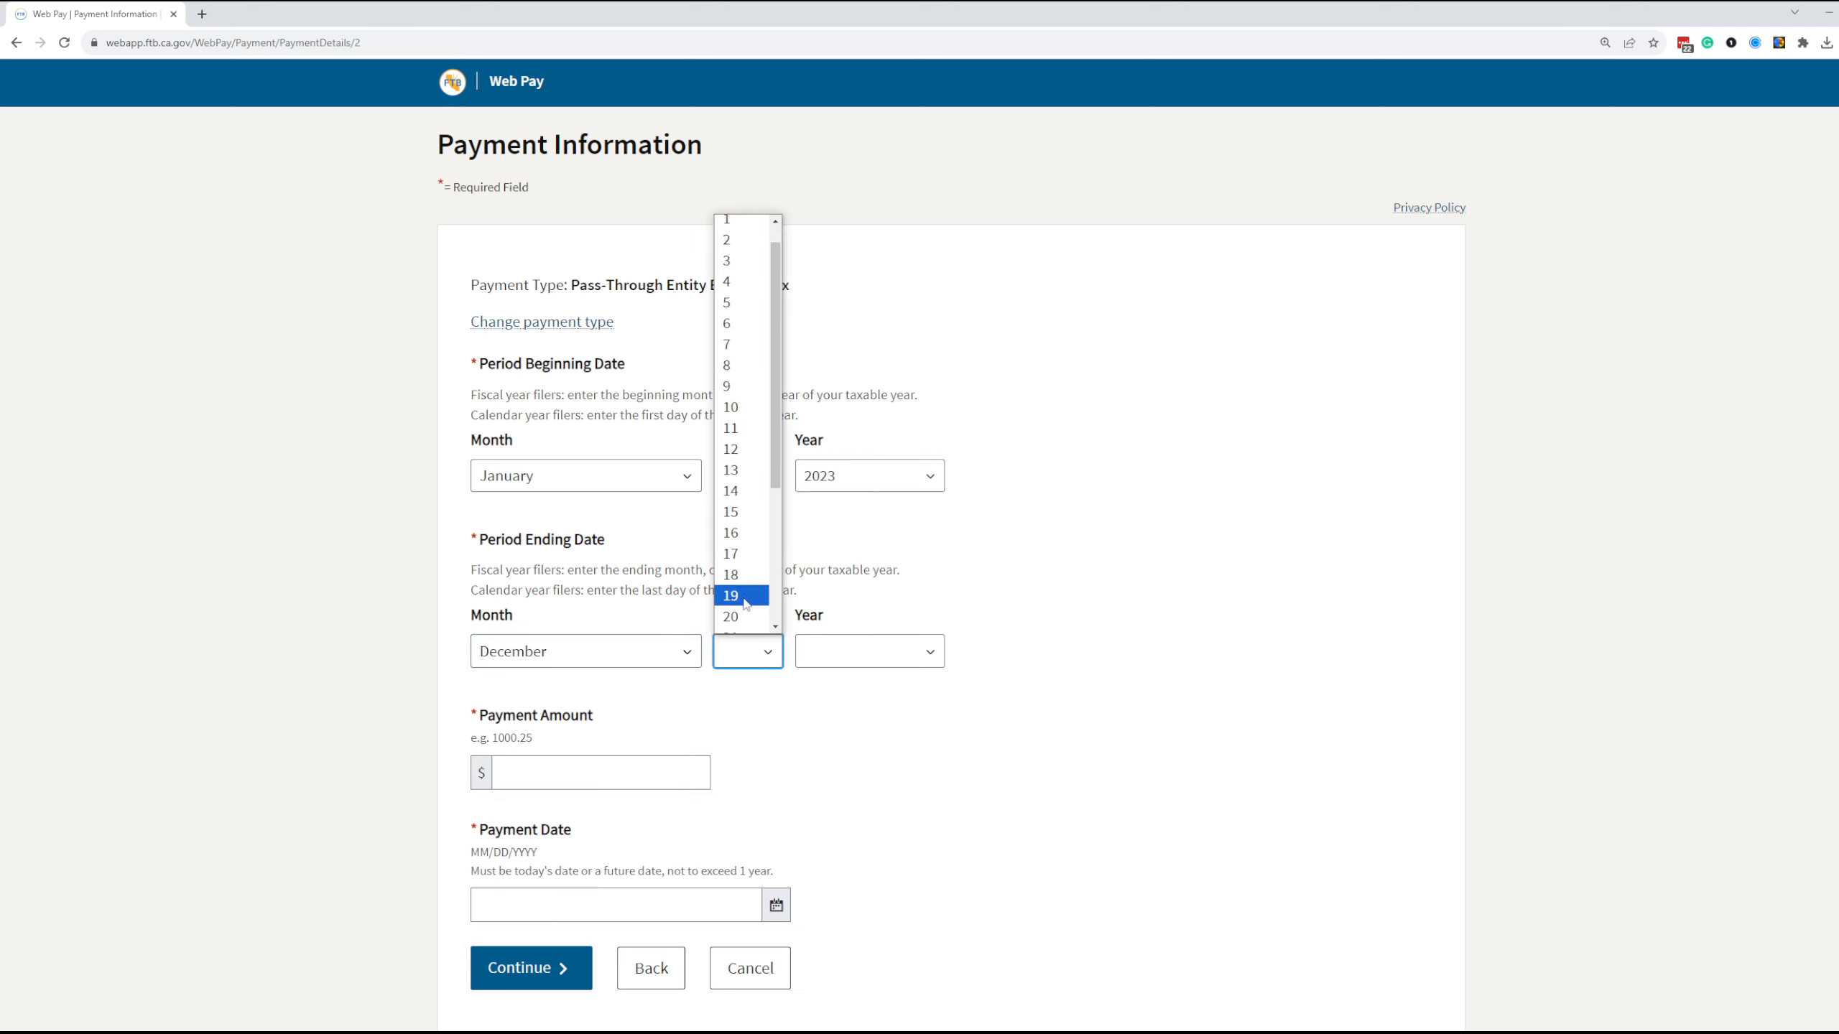
scroll(746, 604, "down", 3)
left_click(743, 624)
left_click(833, 656)
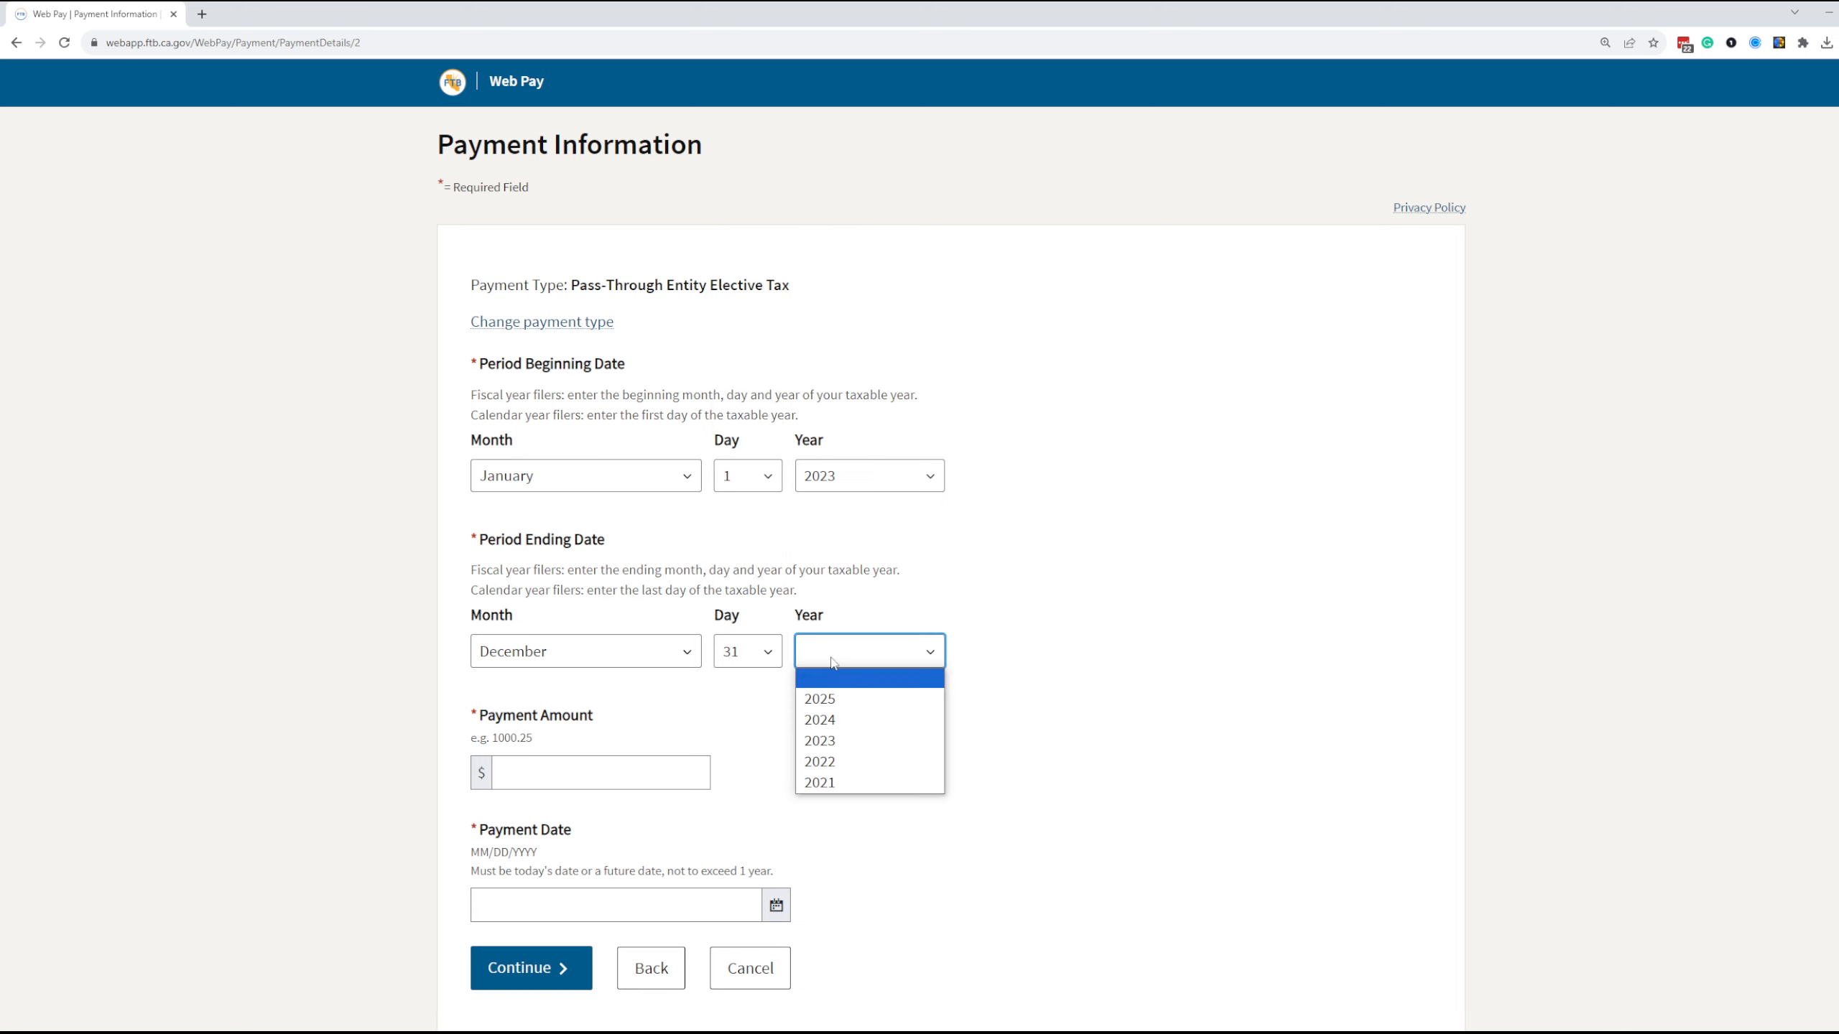
left_click(831, 740)
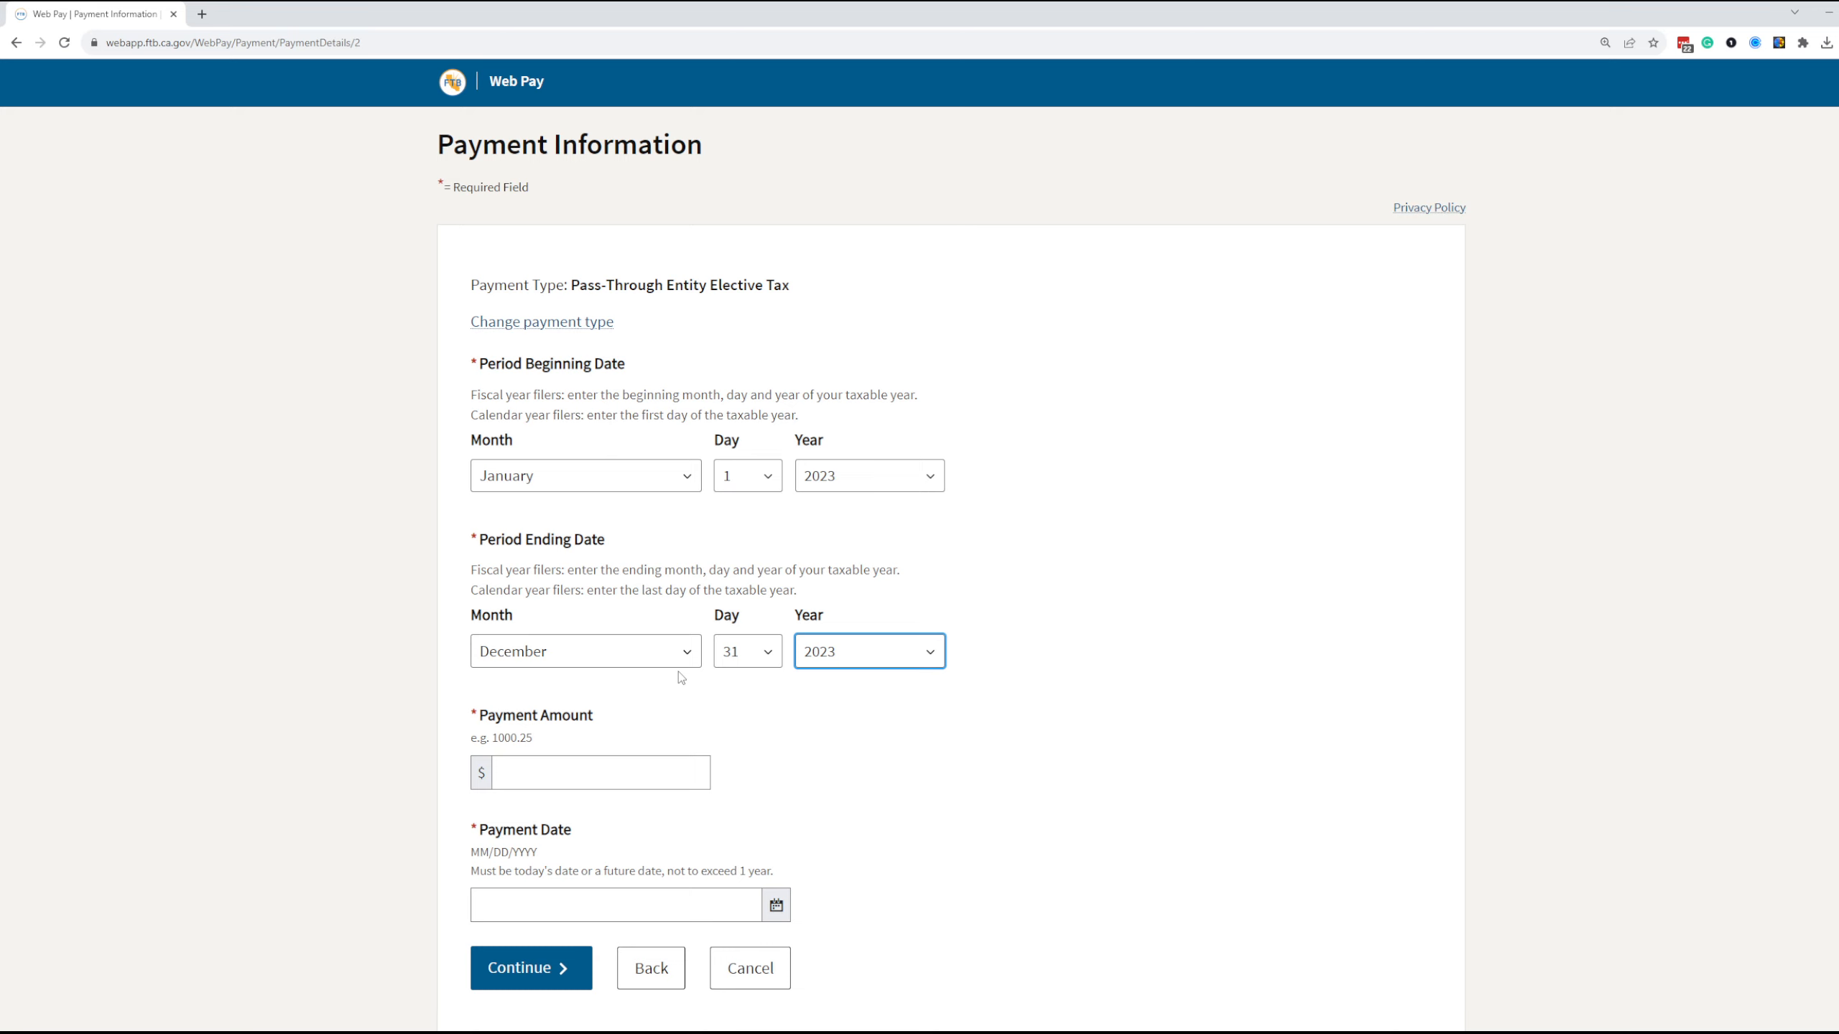
left_click(405, 579)
scroll(316, 700, "down", 1)
left_click(542, 718)
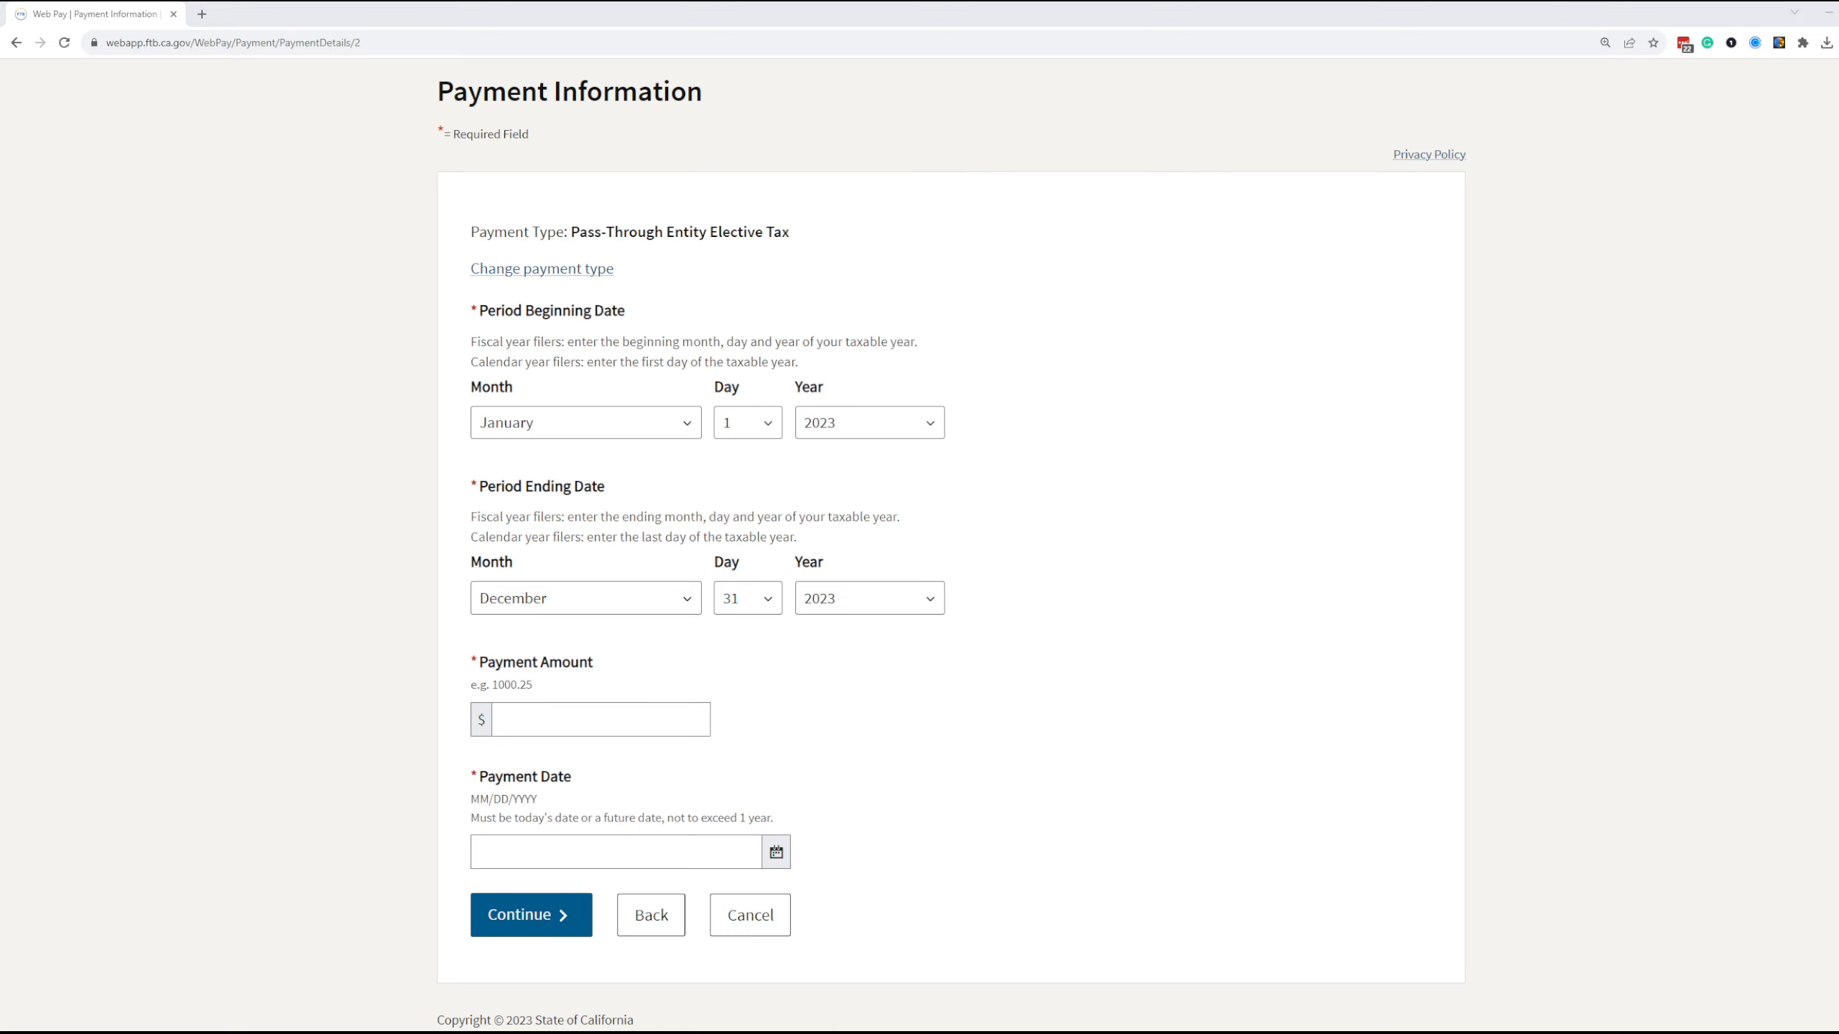
Place the client portal beside the Web Pay page and open "2023 f3893 CA PTE _ Allied Inc.pdf" from Tax-Year 2023's Estimates & Vouchers, Estimates folder
left_click_drag(131, 8, 129, 7)
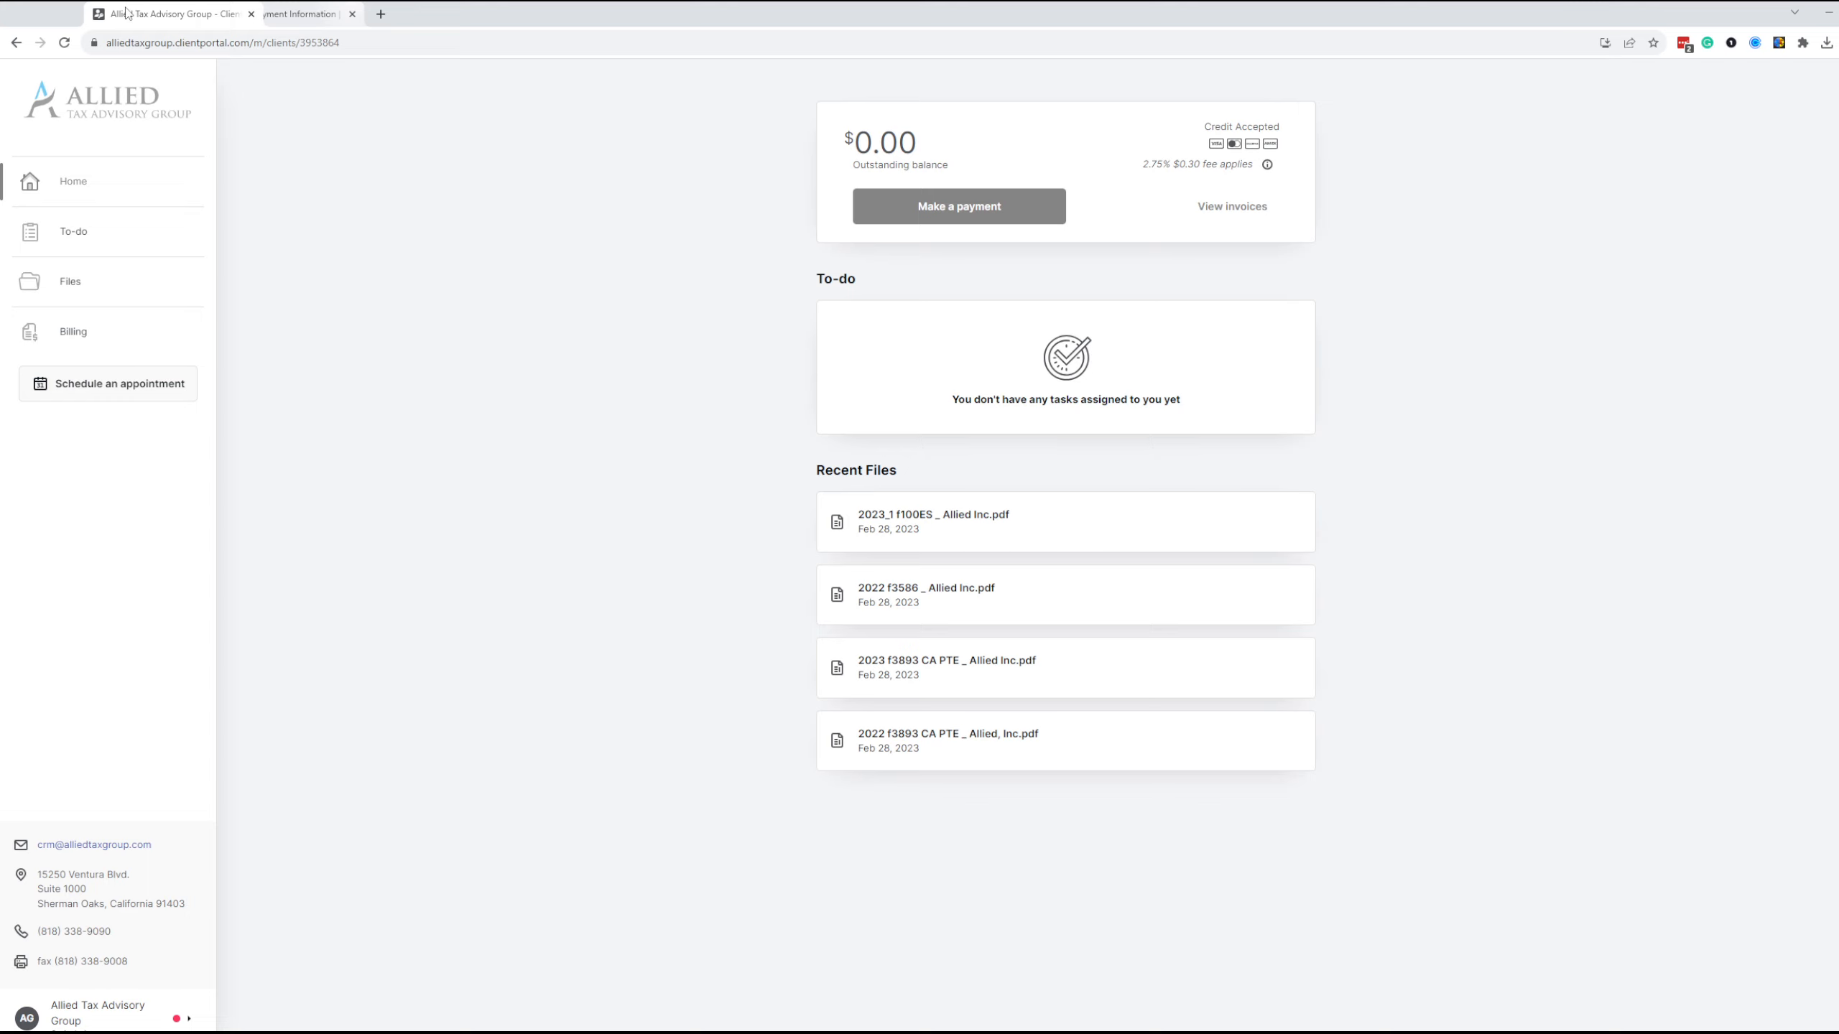
left_click_drag(126, 12, 243, 22)
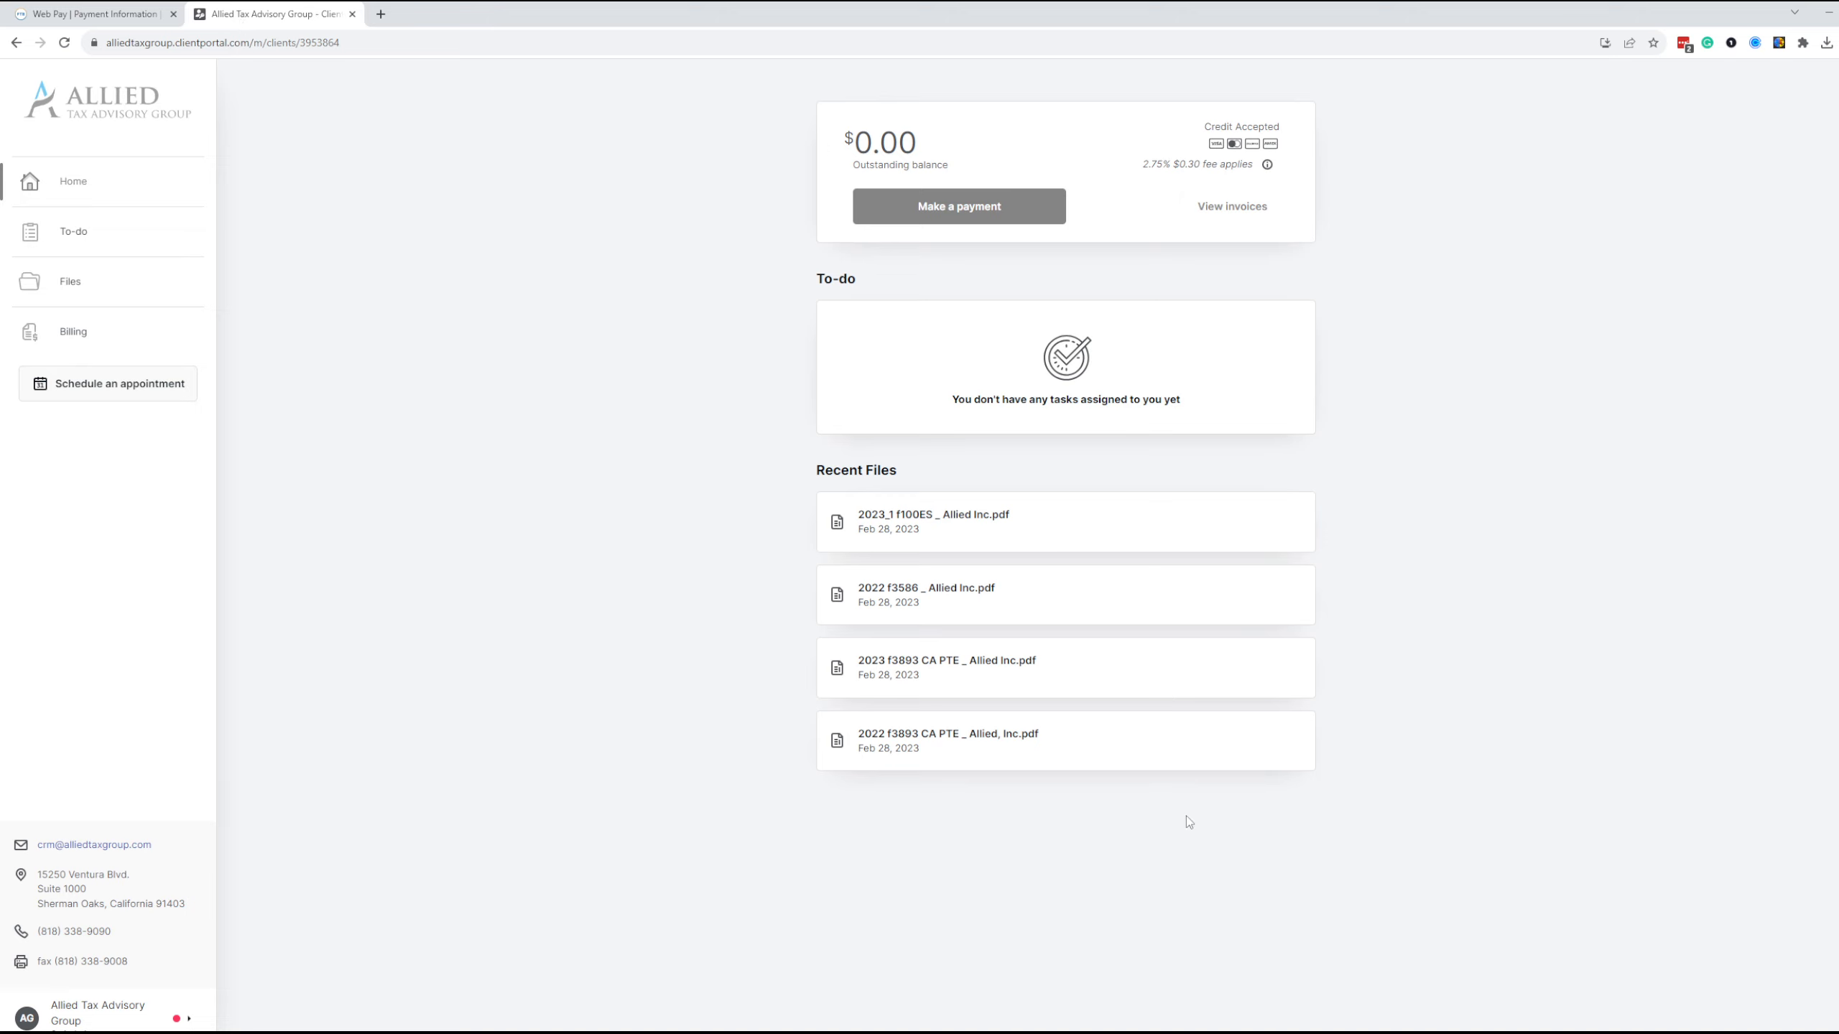
left_click(72, 282)
left_click(884, 248)
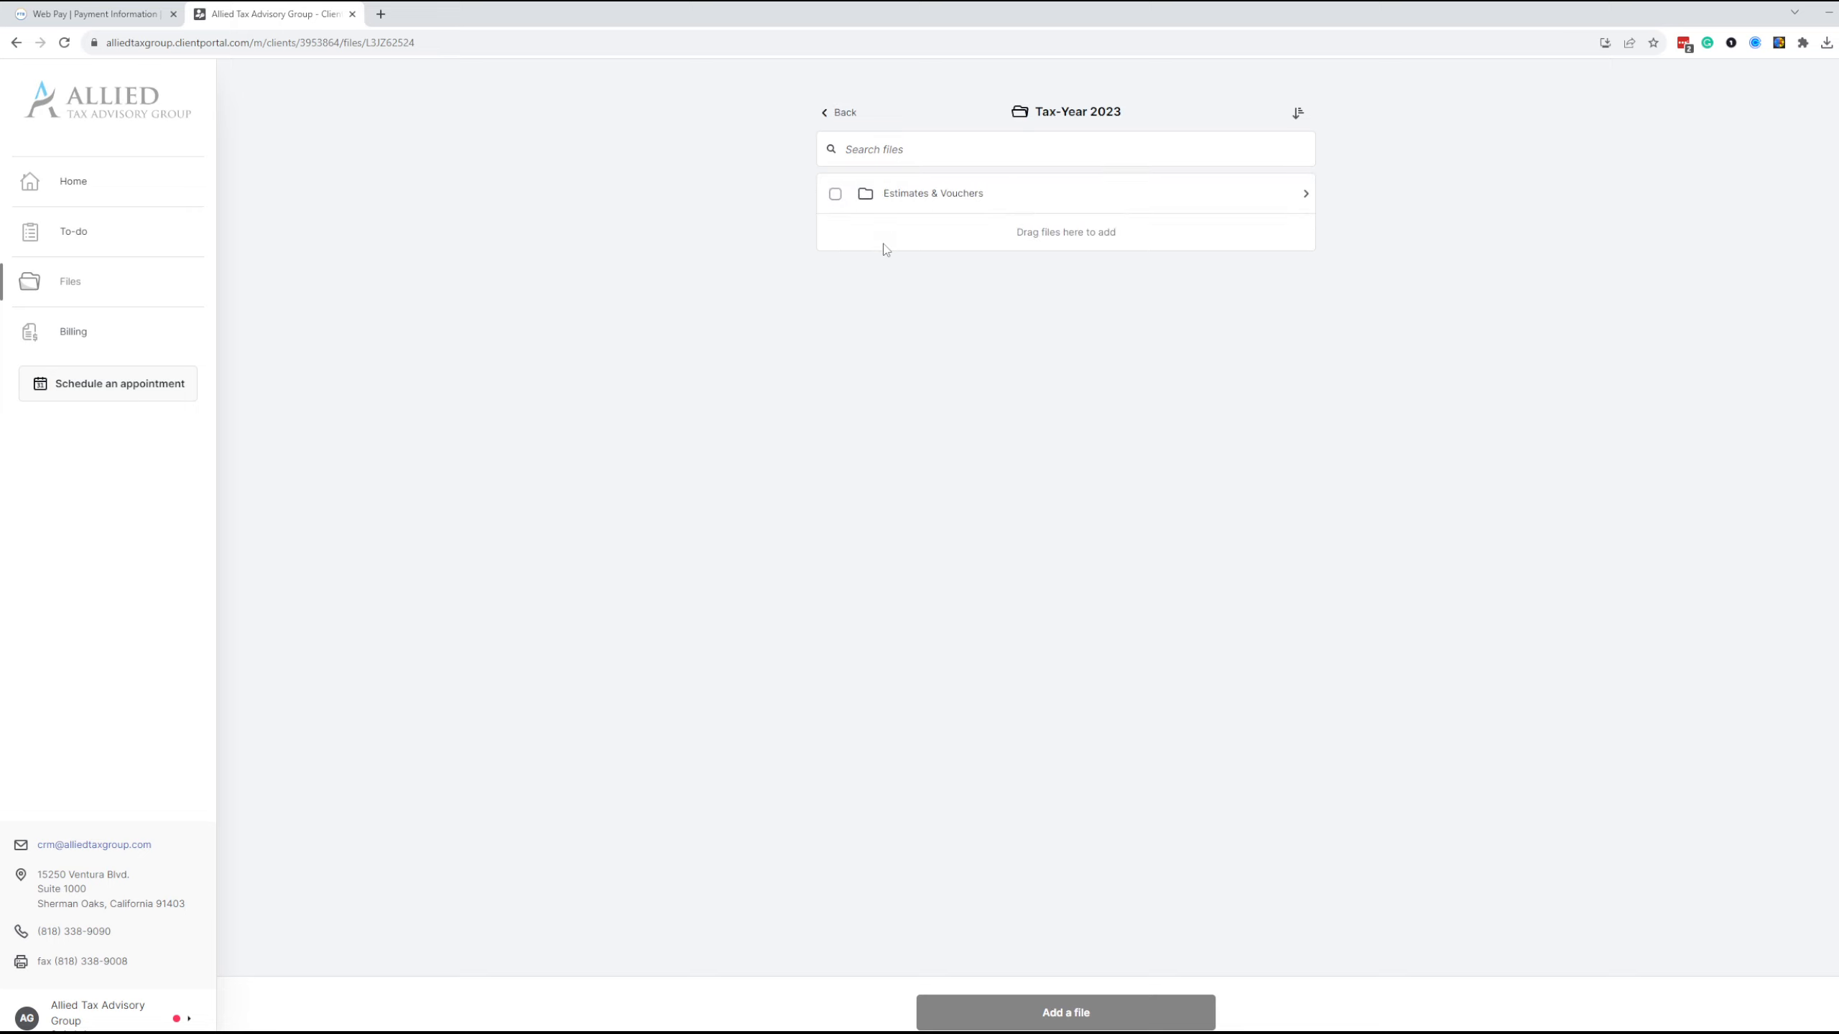
left_click(873, 206)
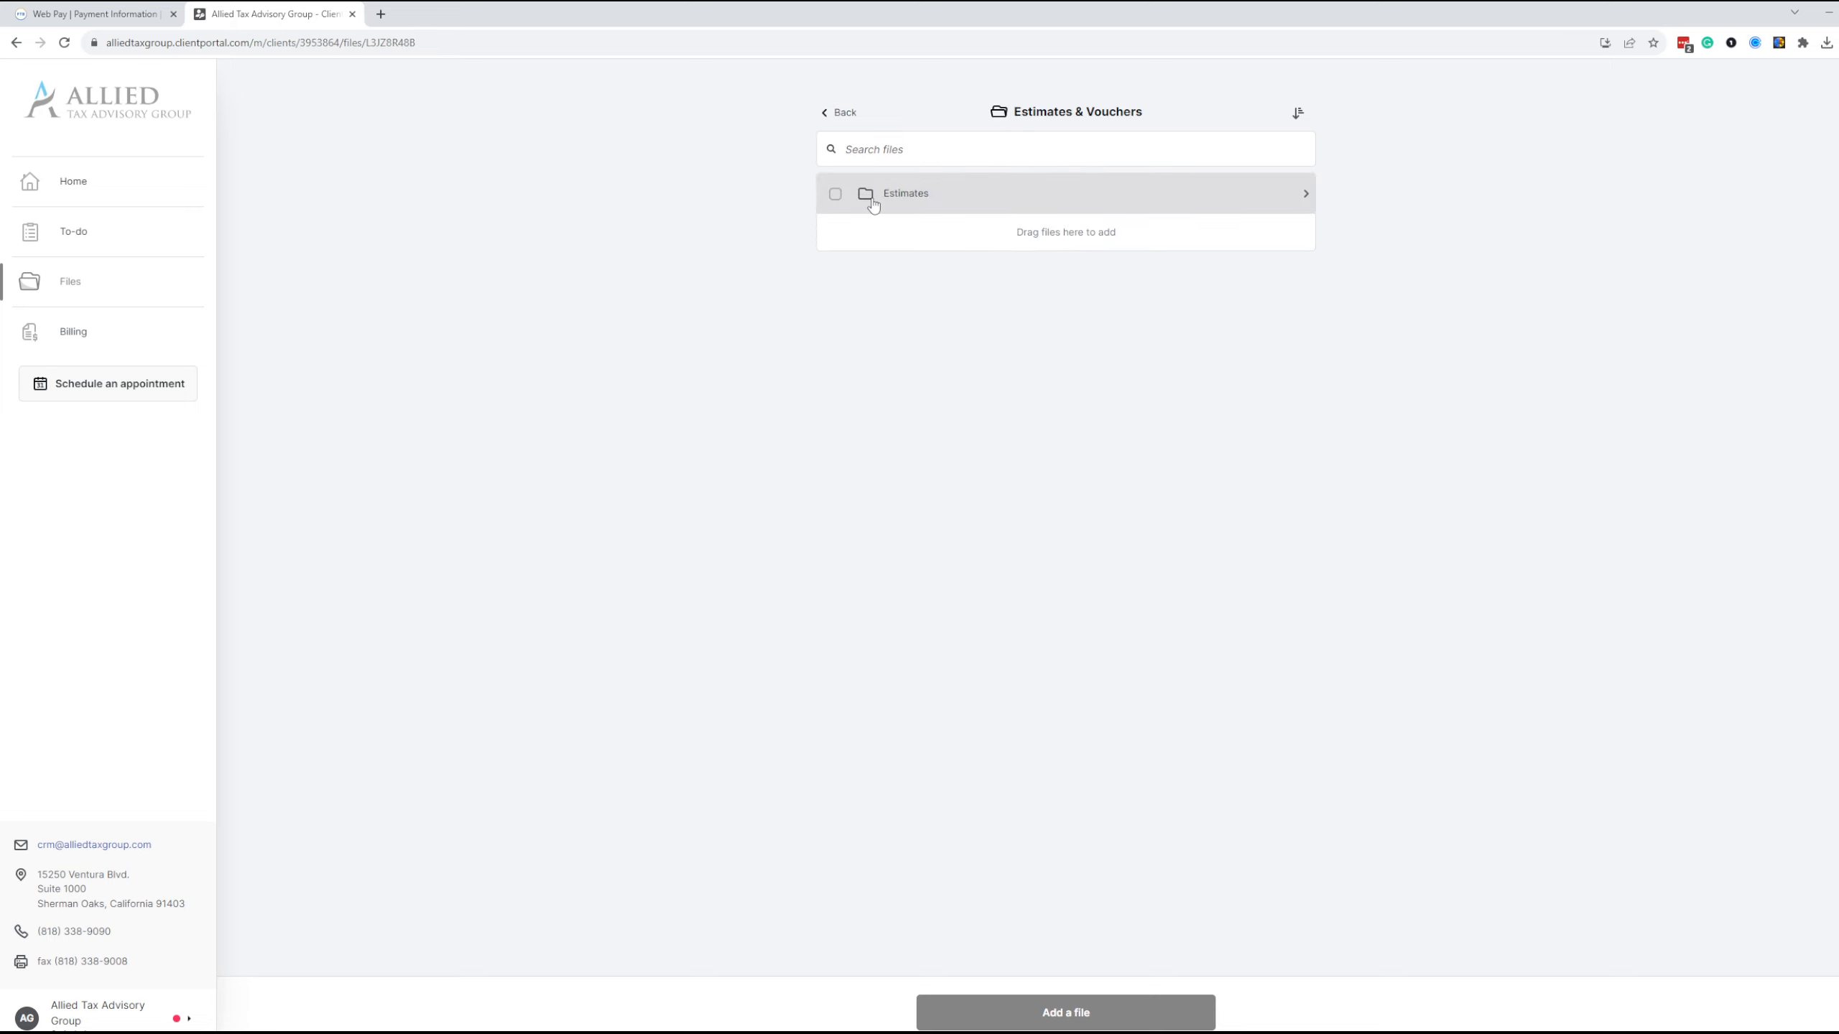
left_click(873, 206)
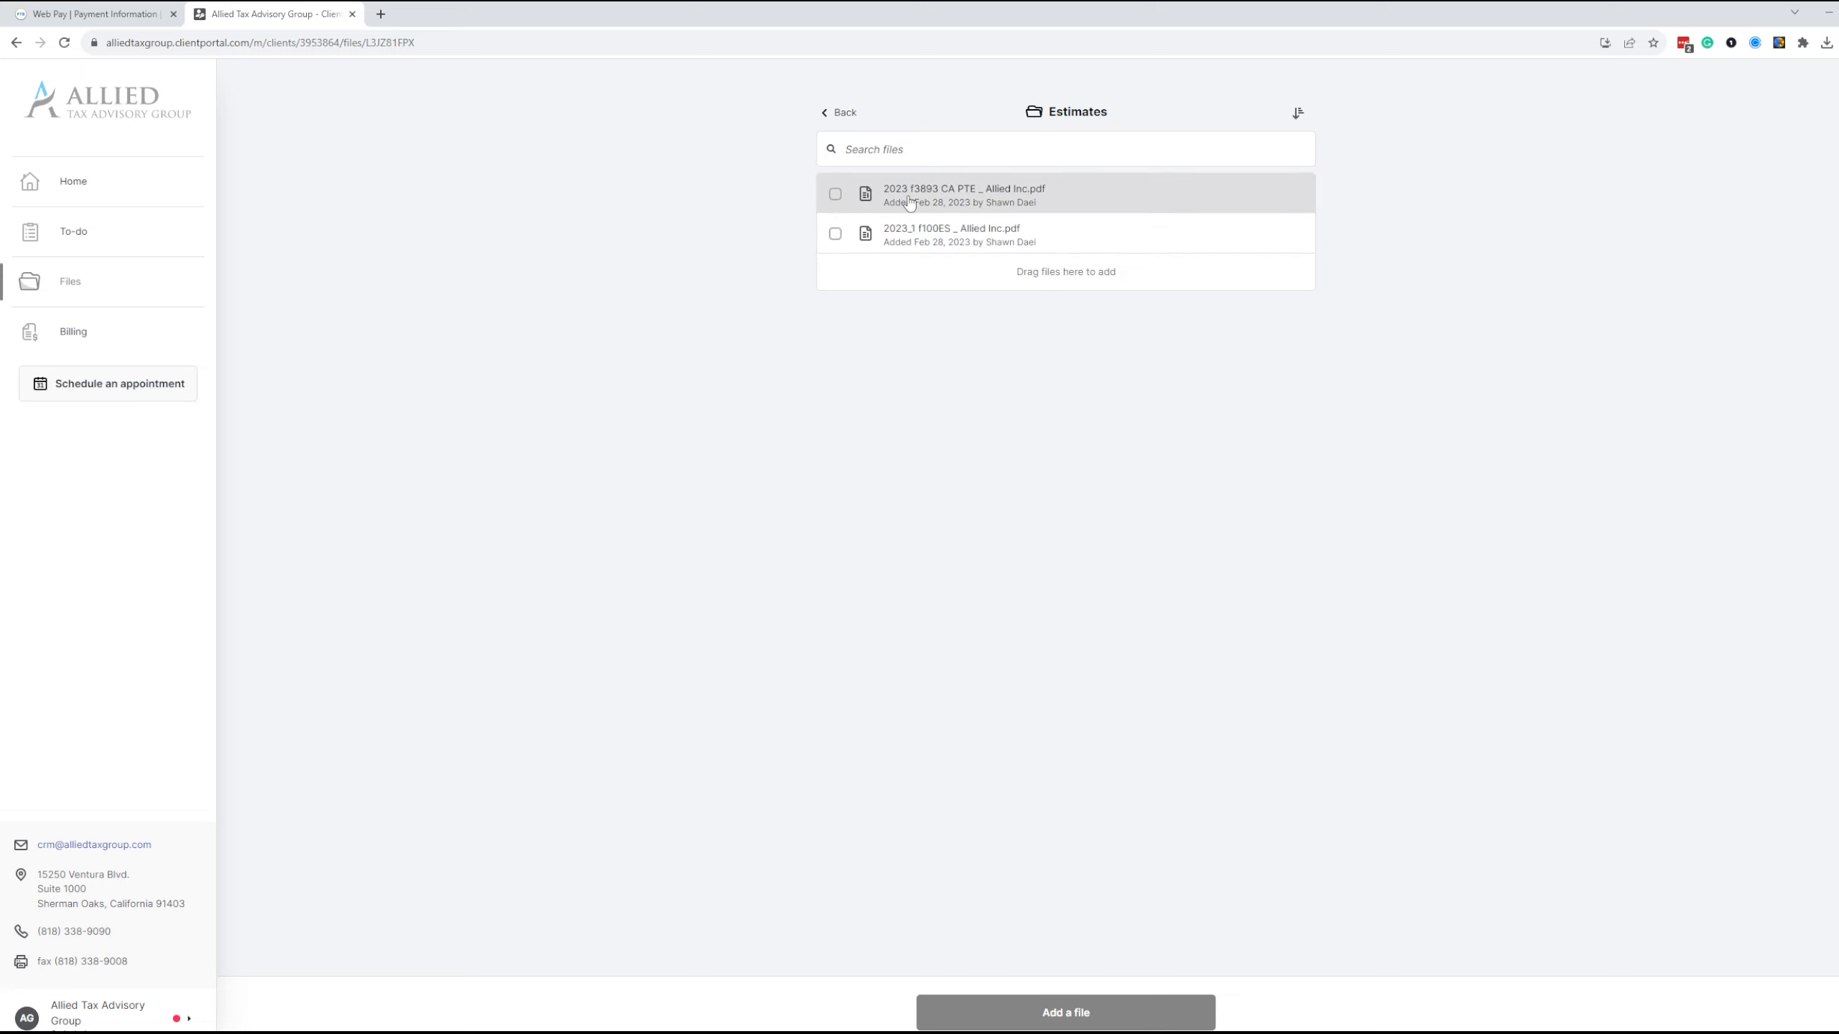
left_click(972, 203)
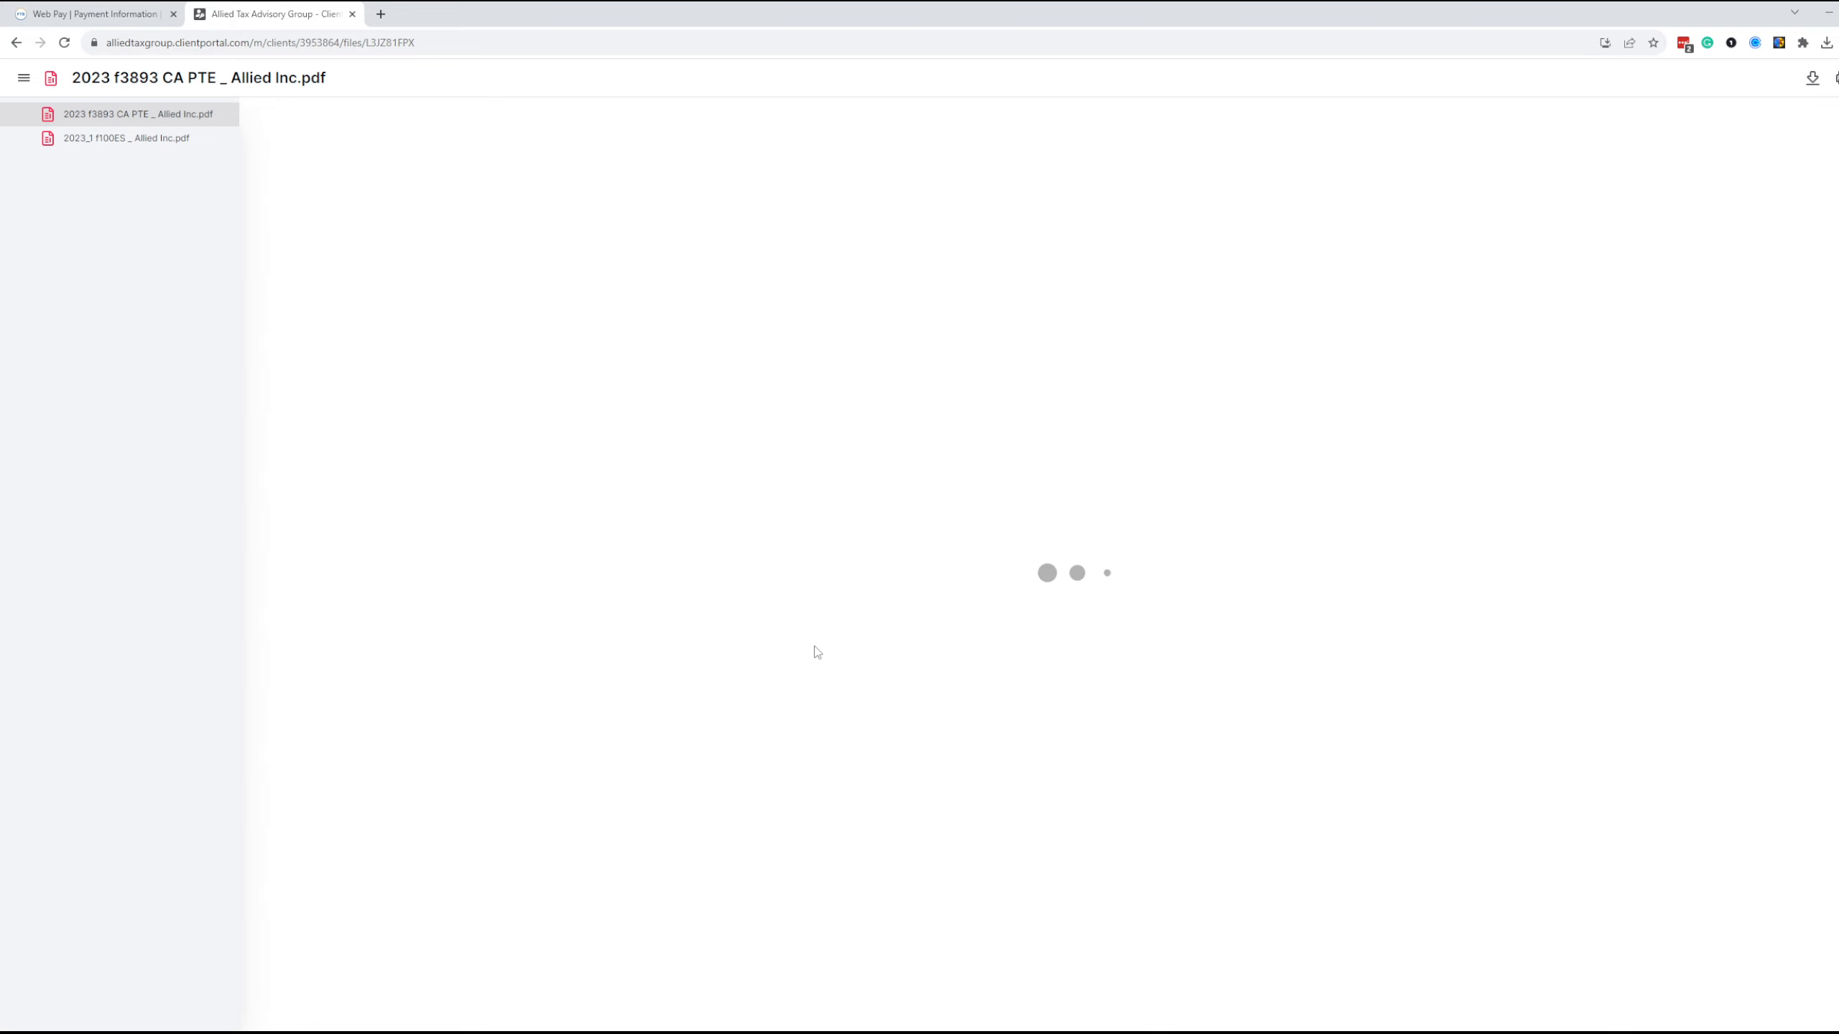
Examine the payment voucher's identification numbers and its California form number
scroll(814, 653, "down", 10)
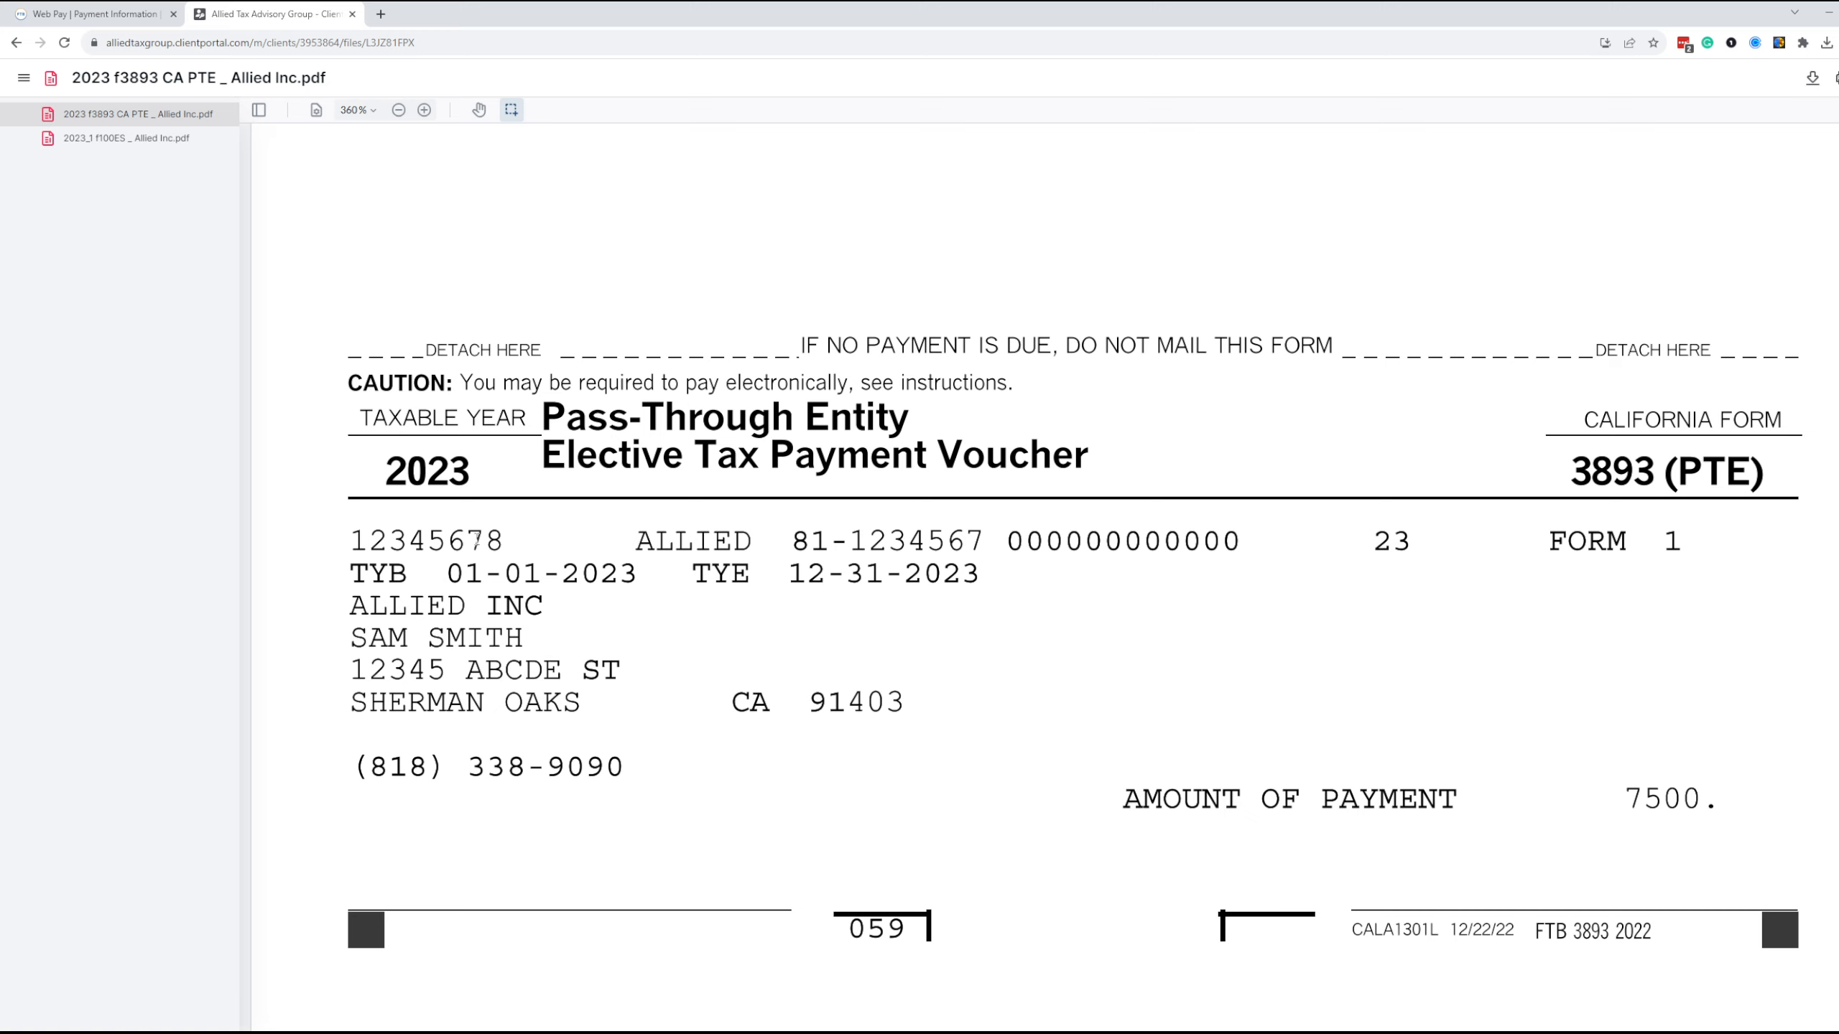
double_click(477, 541)
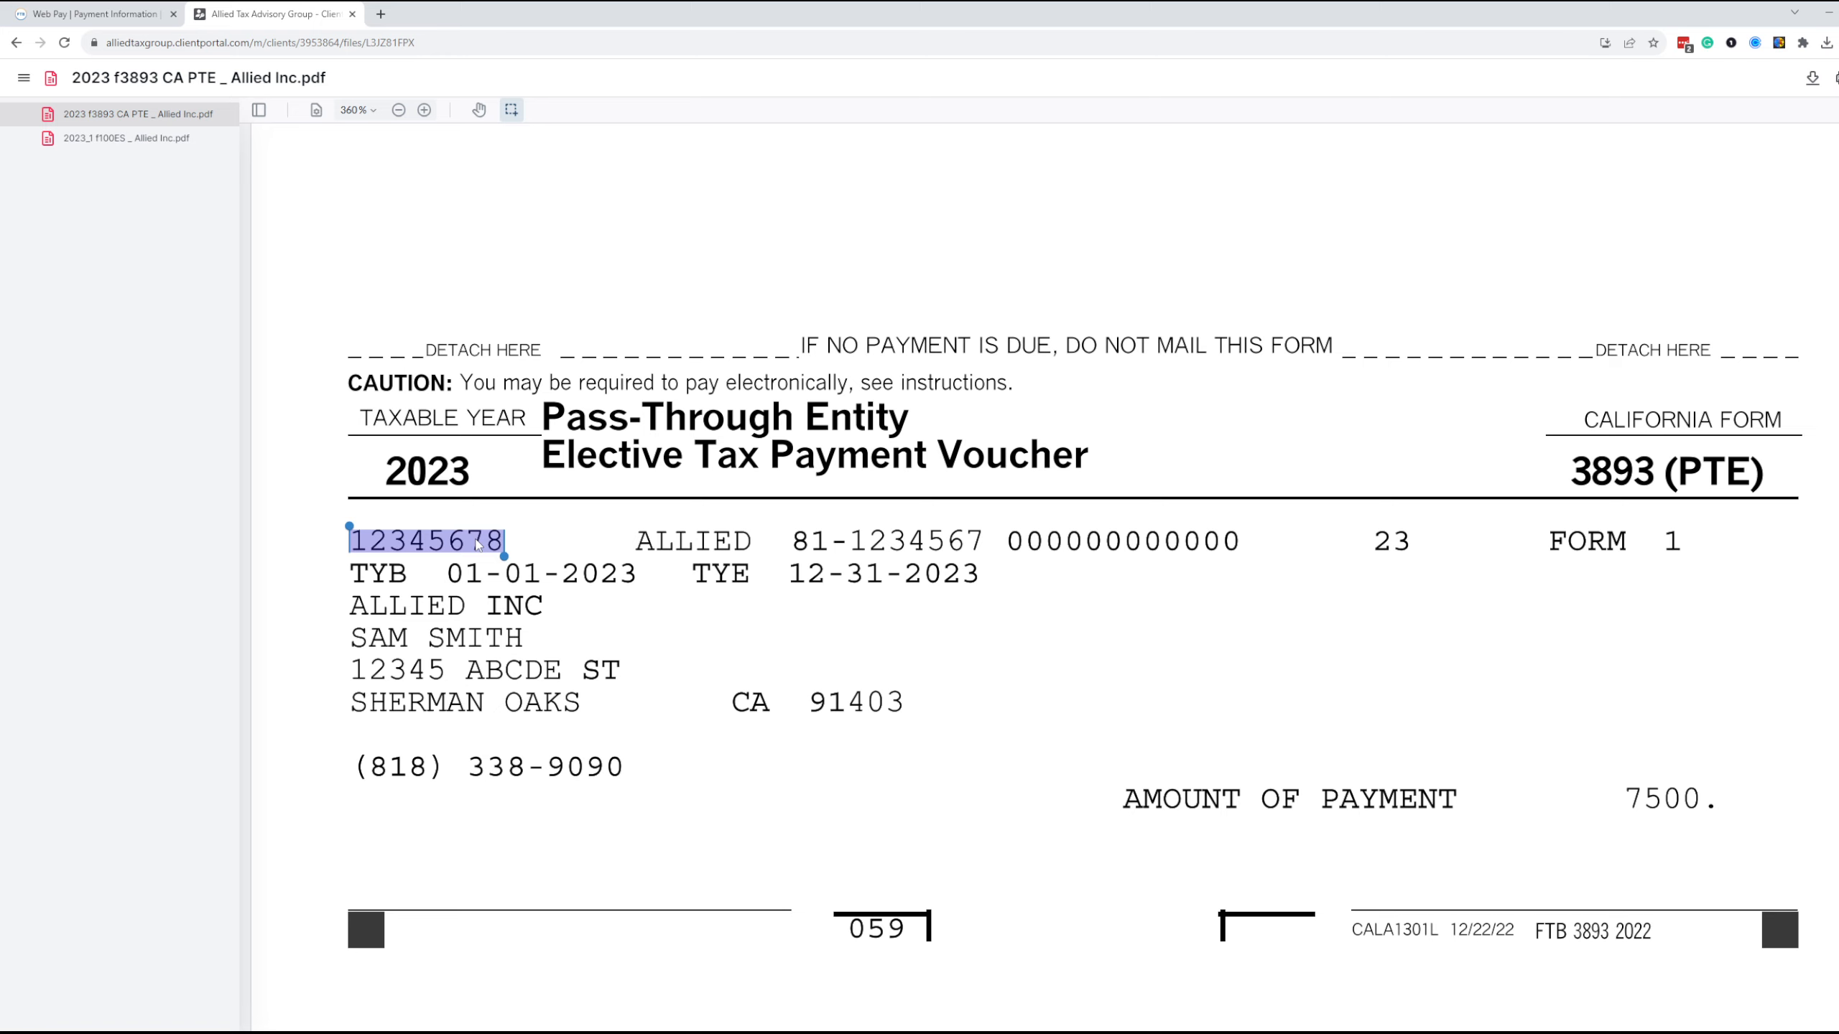
left_click(857, 542)
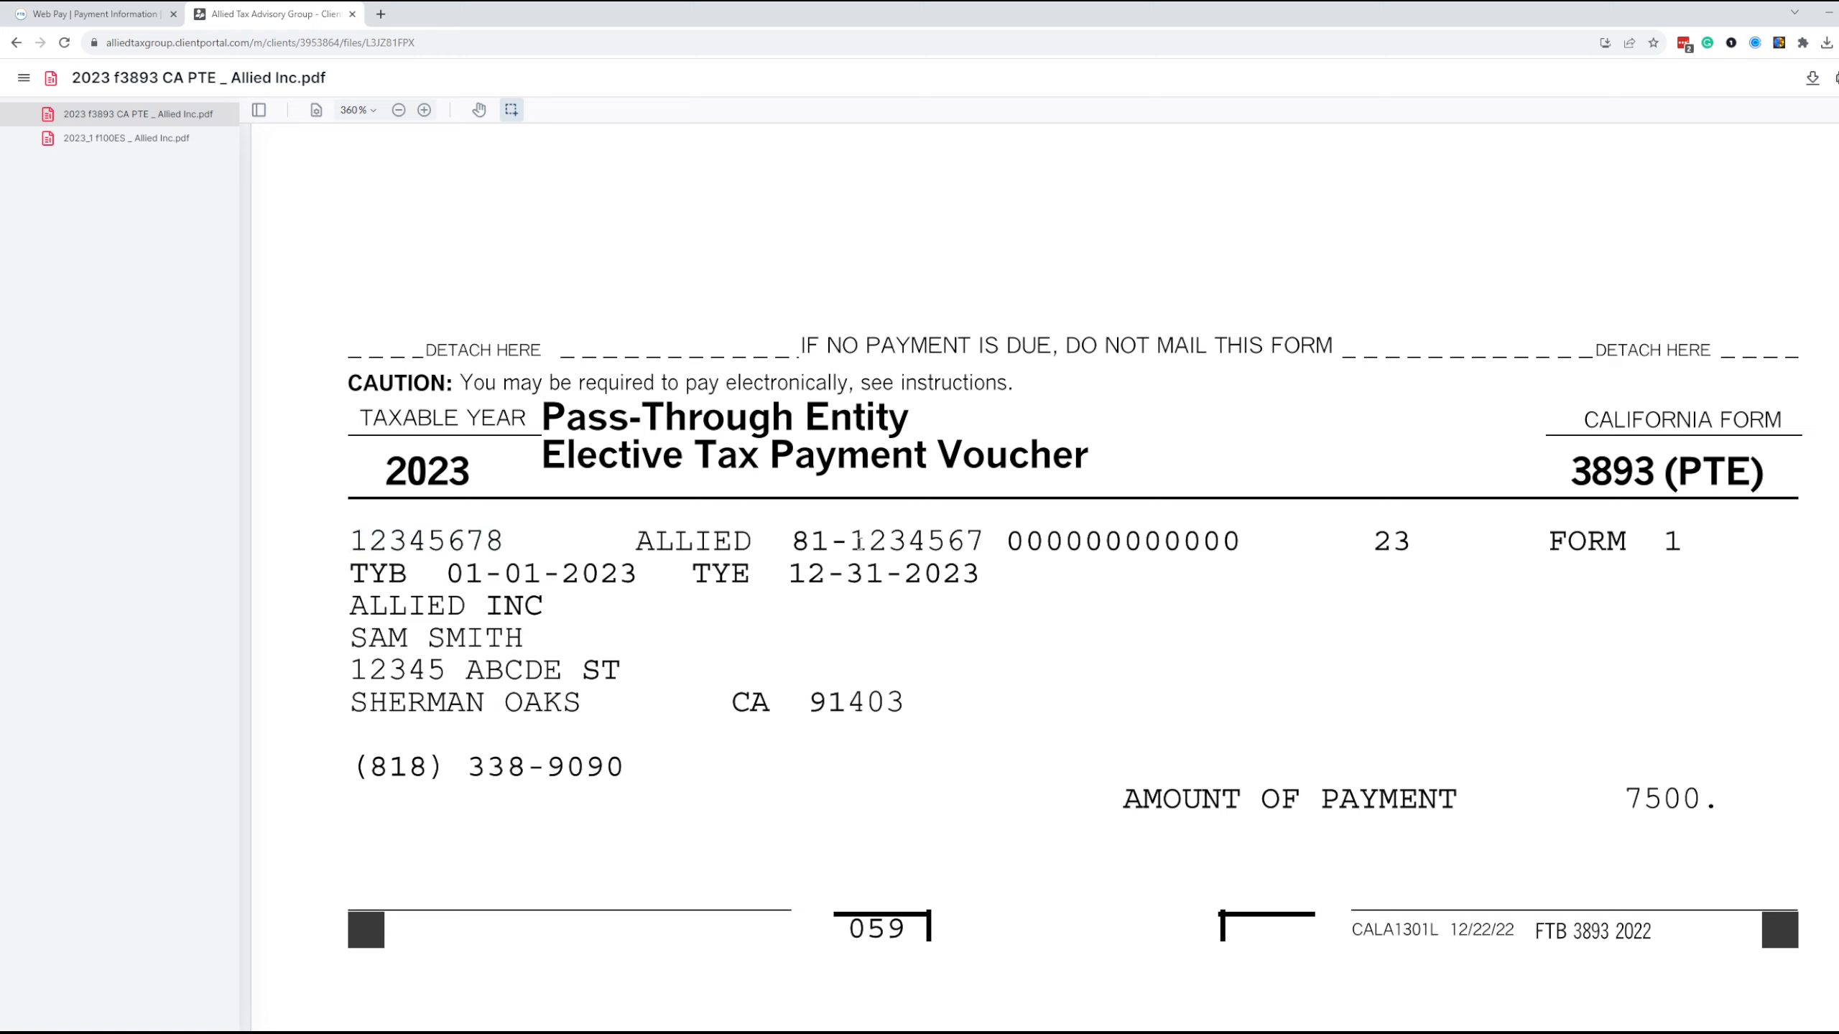
double_click(857, 542)
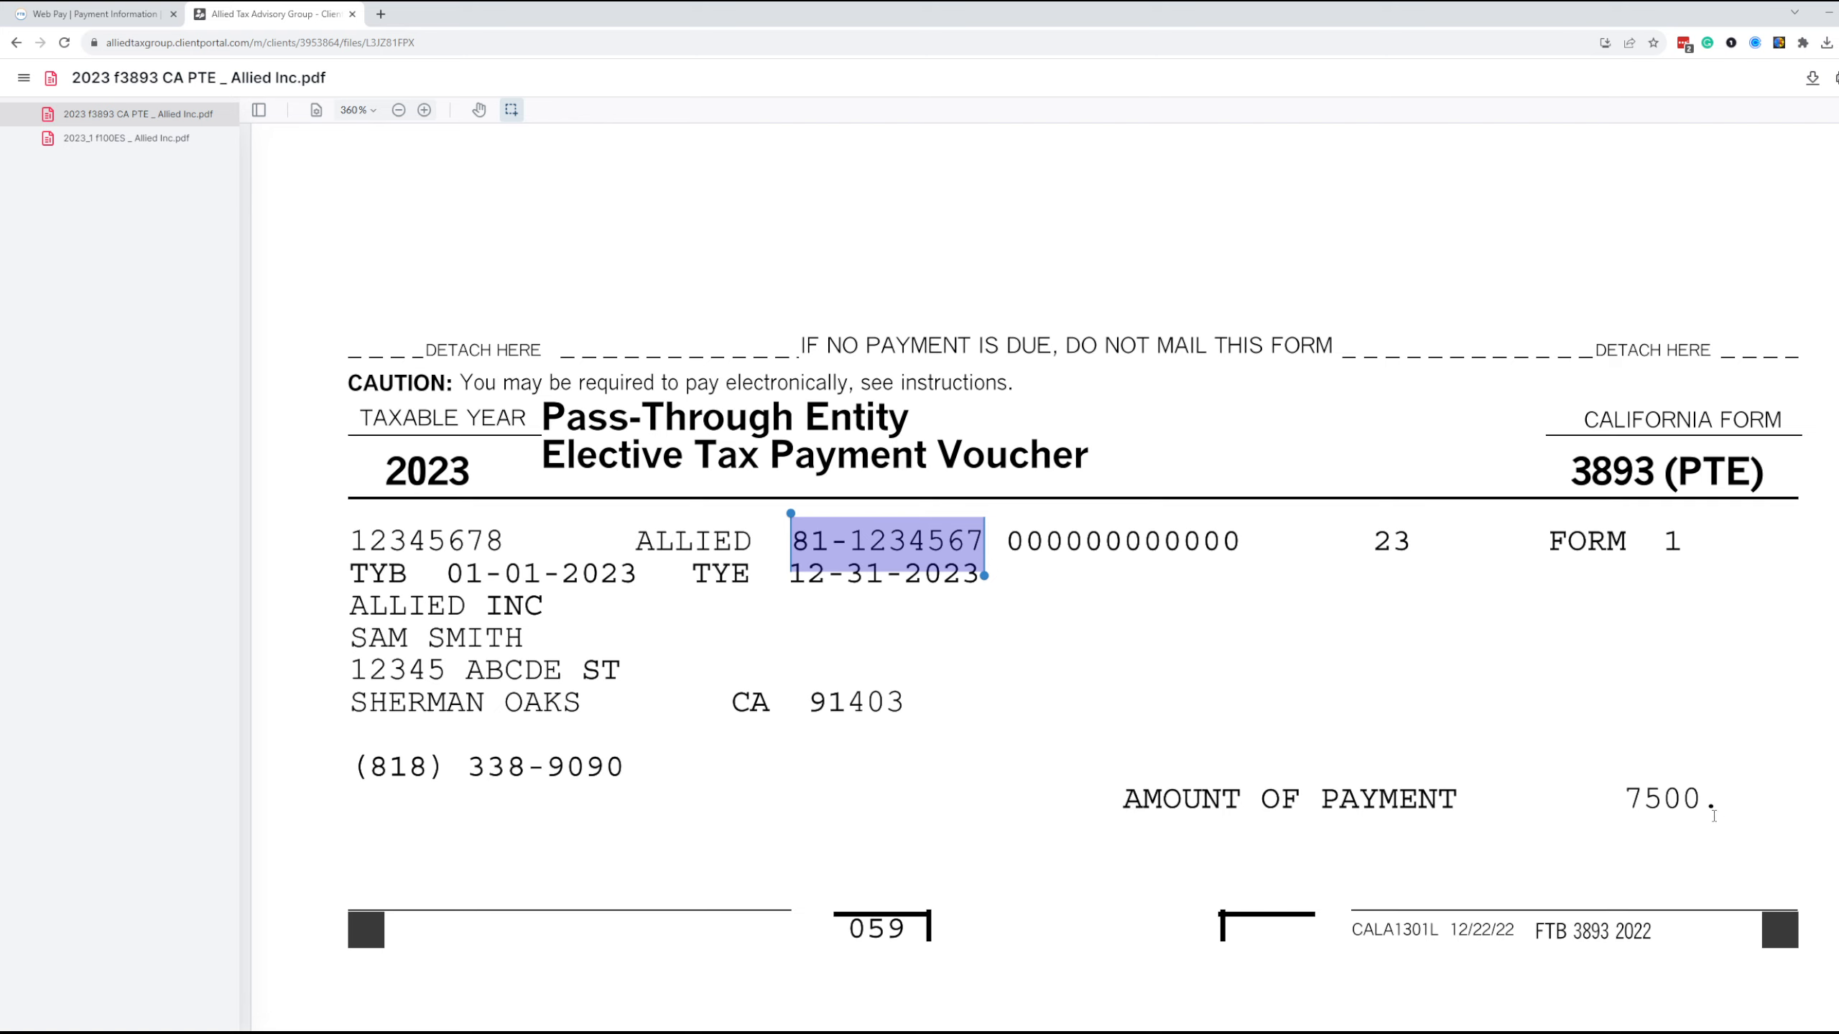
left_click_drag(1570, 475, 1751, 479)
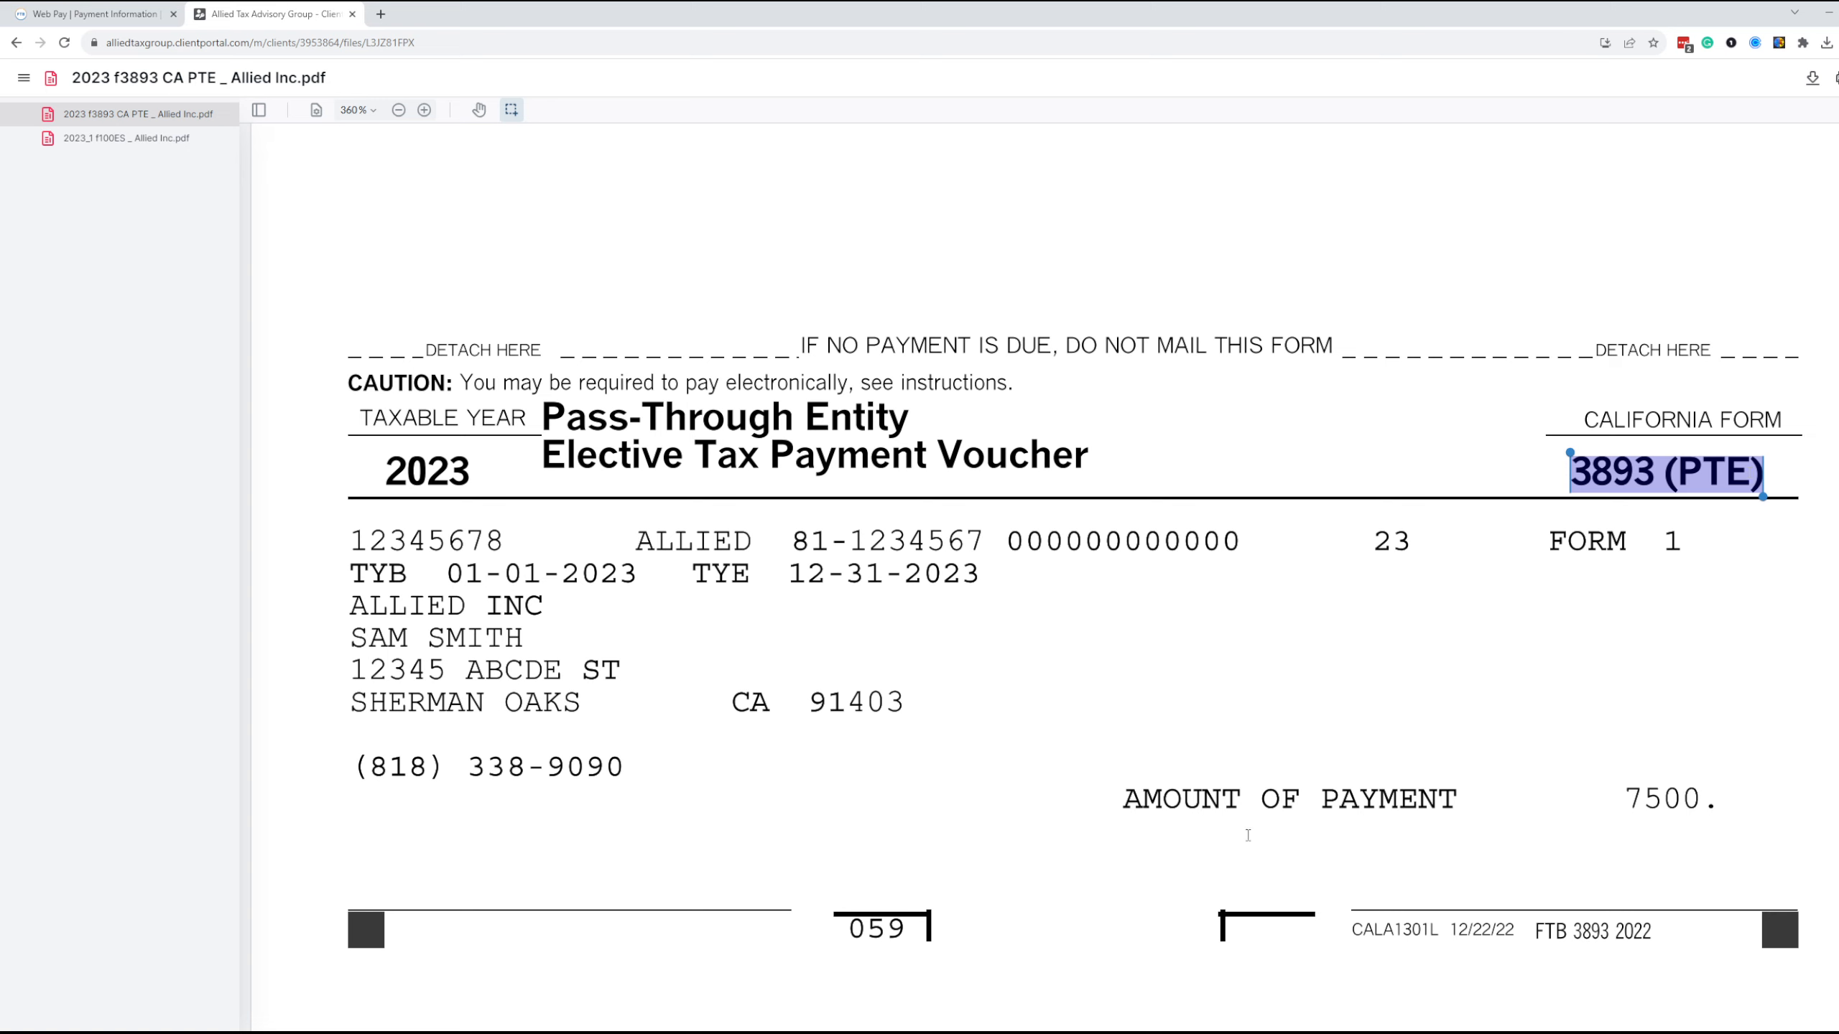
Check the voucher's amount of payment, then return to the Web Pay payment page and enter 7500.00 as the payment amount
left_click_drag(1130, 809, 1709, 822)
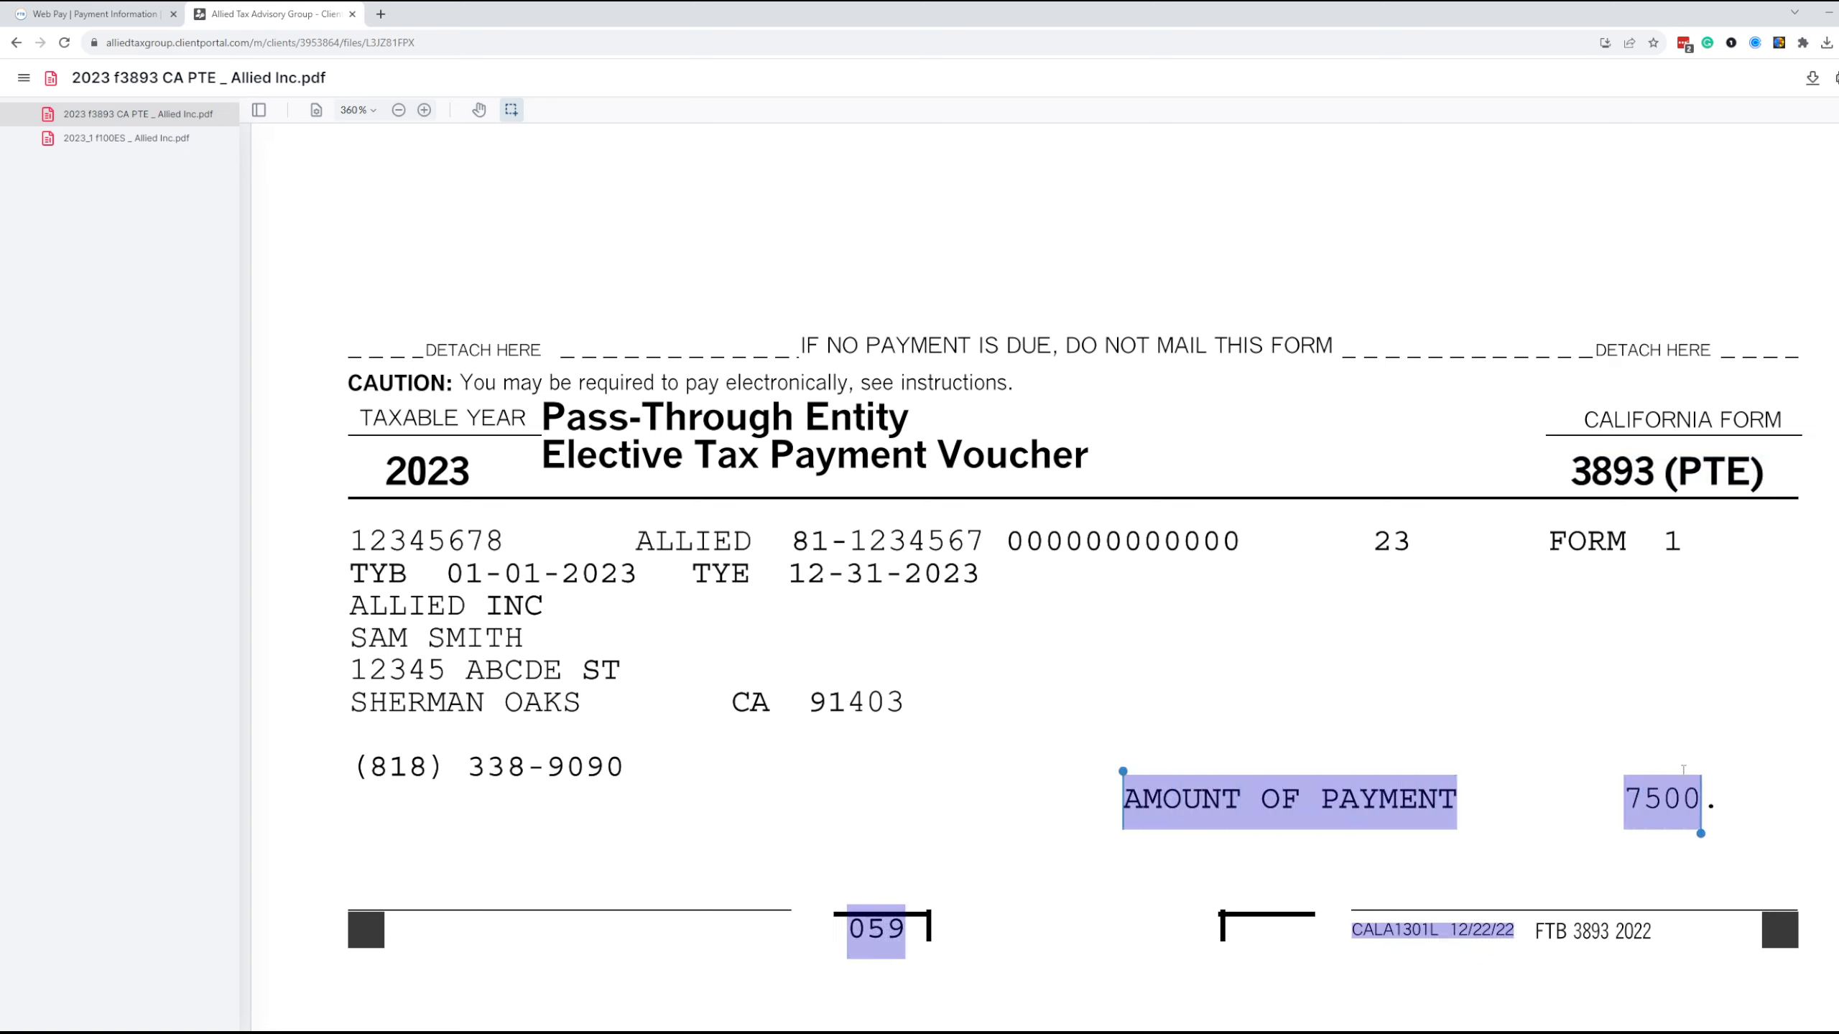
left_click(1620, 779)
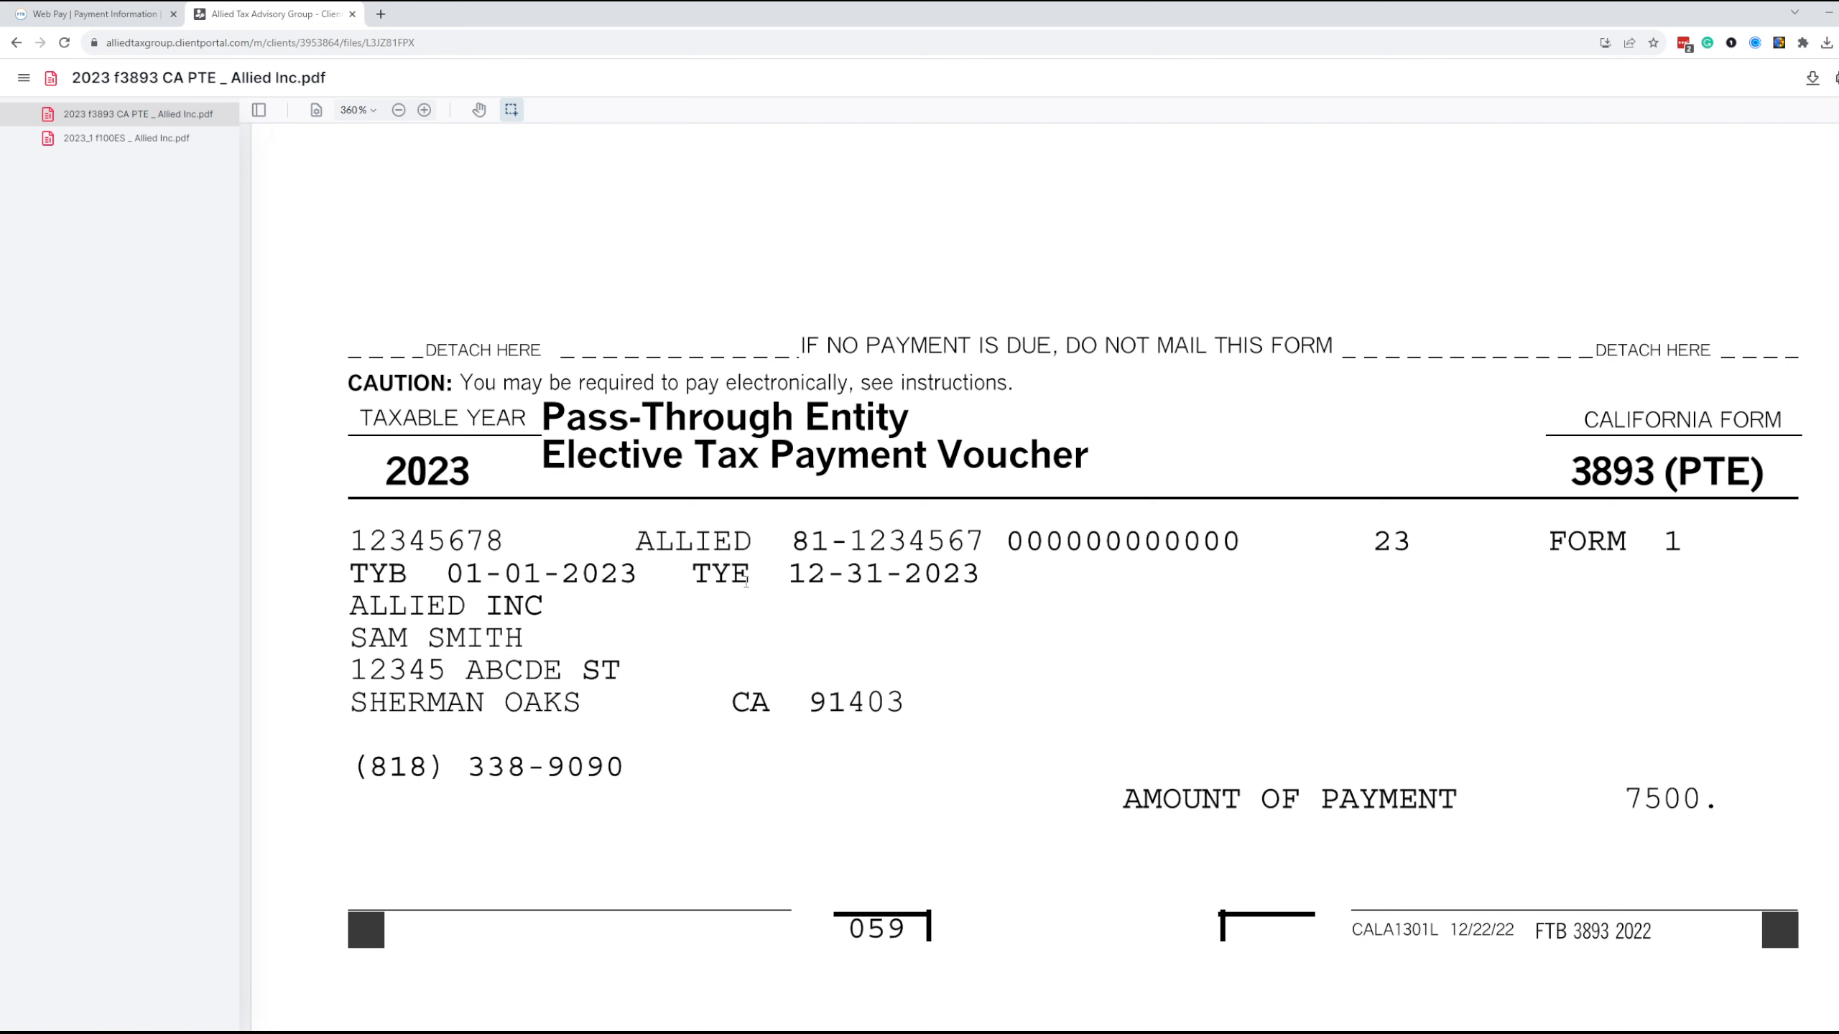
left_click(122, 9)
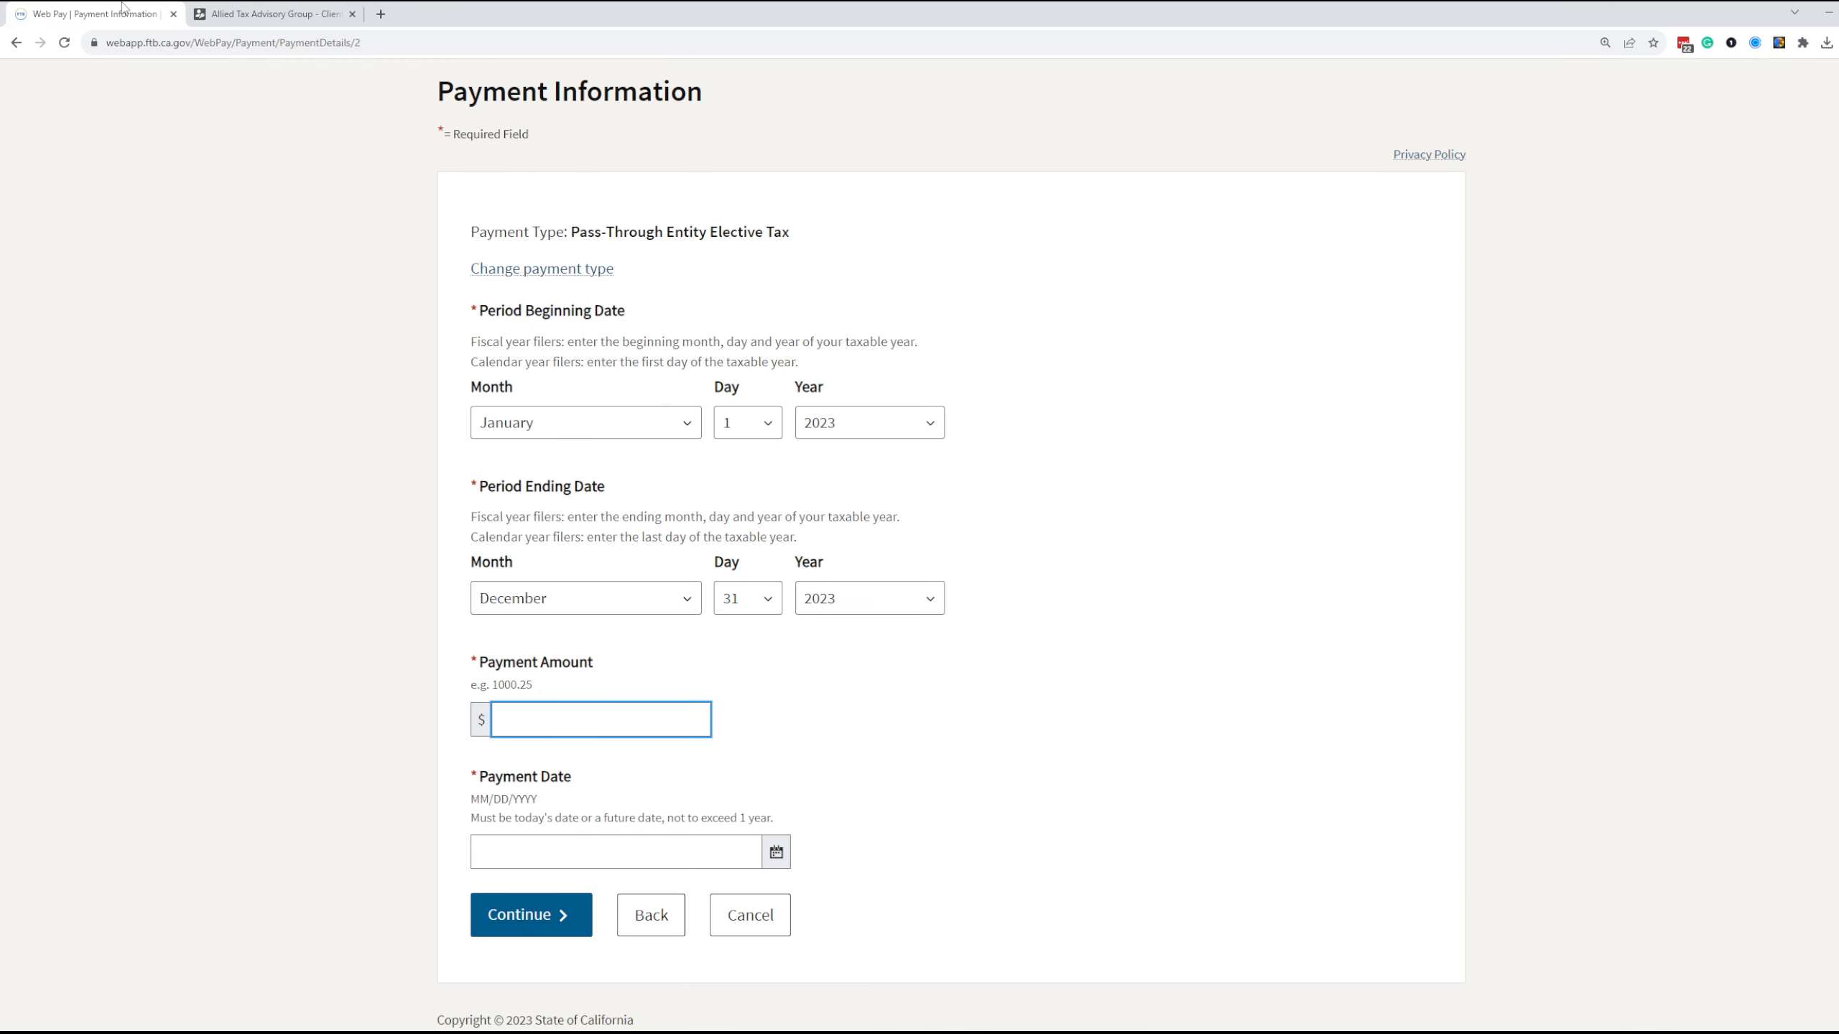
type("7500.00")
Set the payment date to 08/05/2023 and continue to the bank information page's routing number entry
left_click(775, 852)
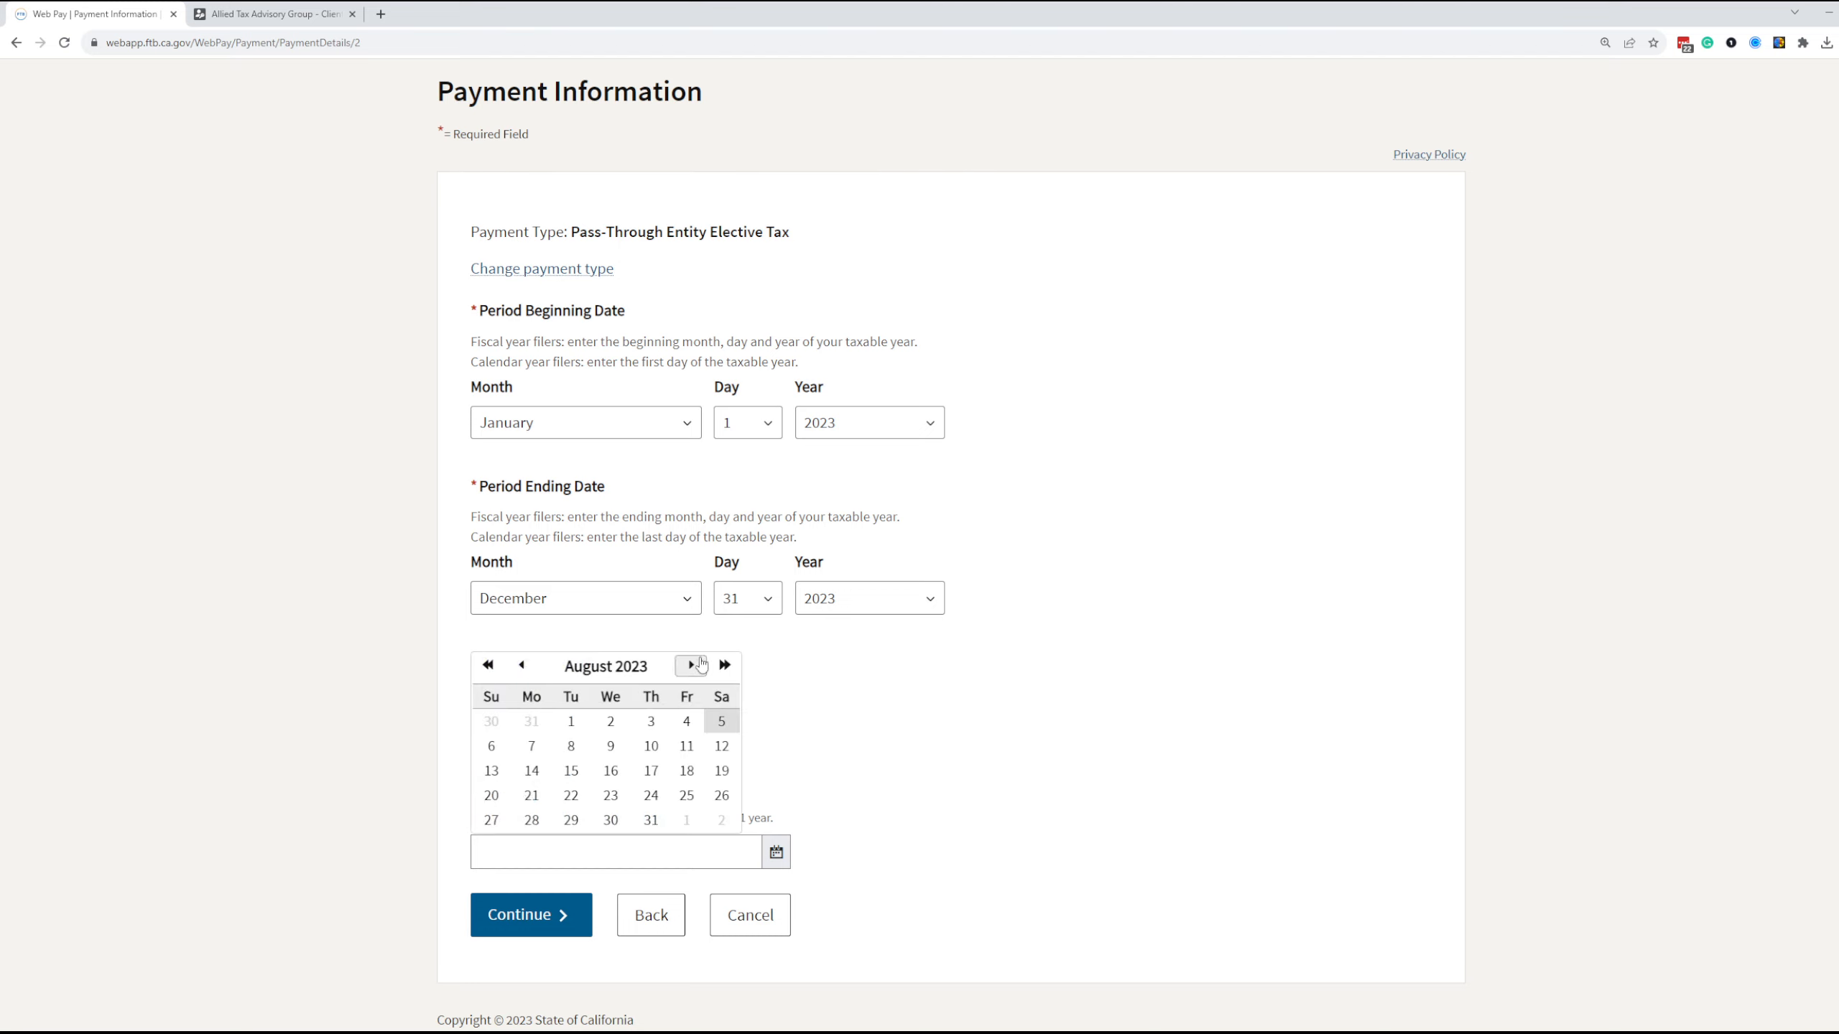
left_click(700, 664)
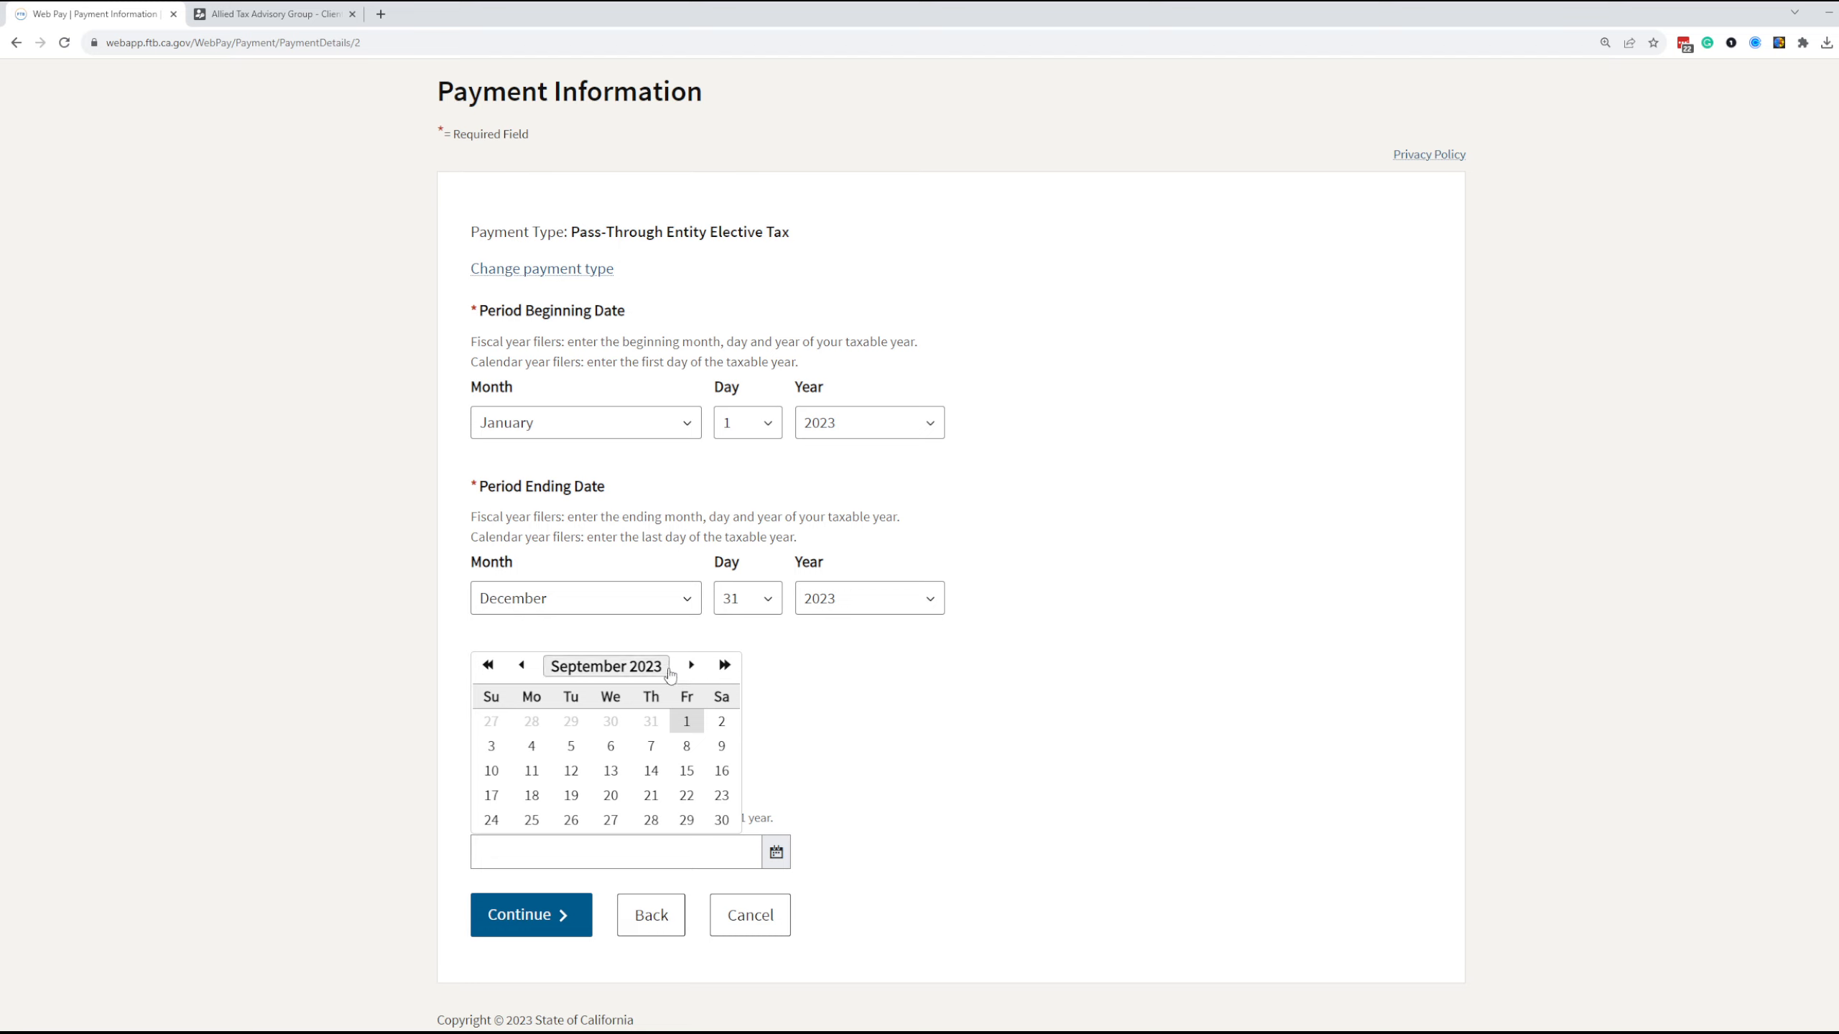
left_click(521, 665)
left_click(688, 666)
left_click(688, 666)
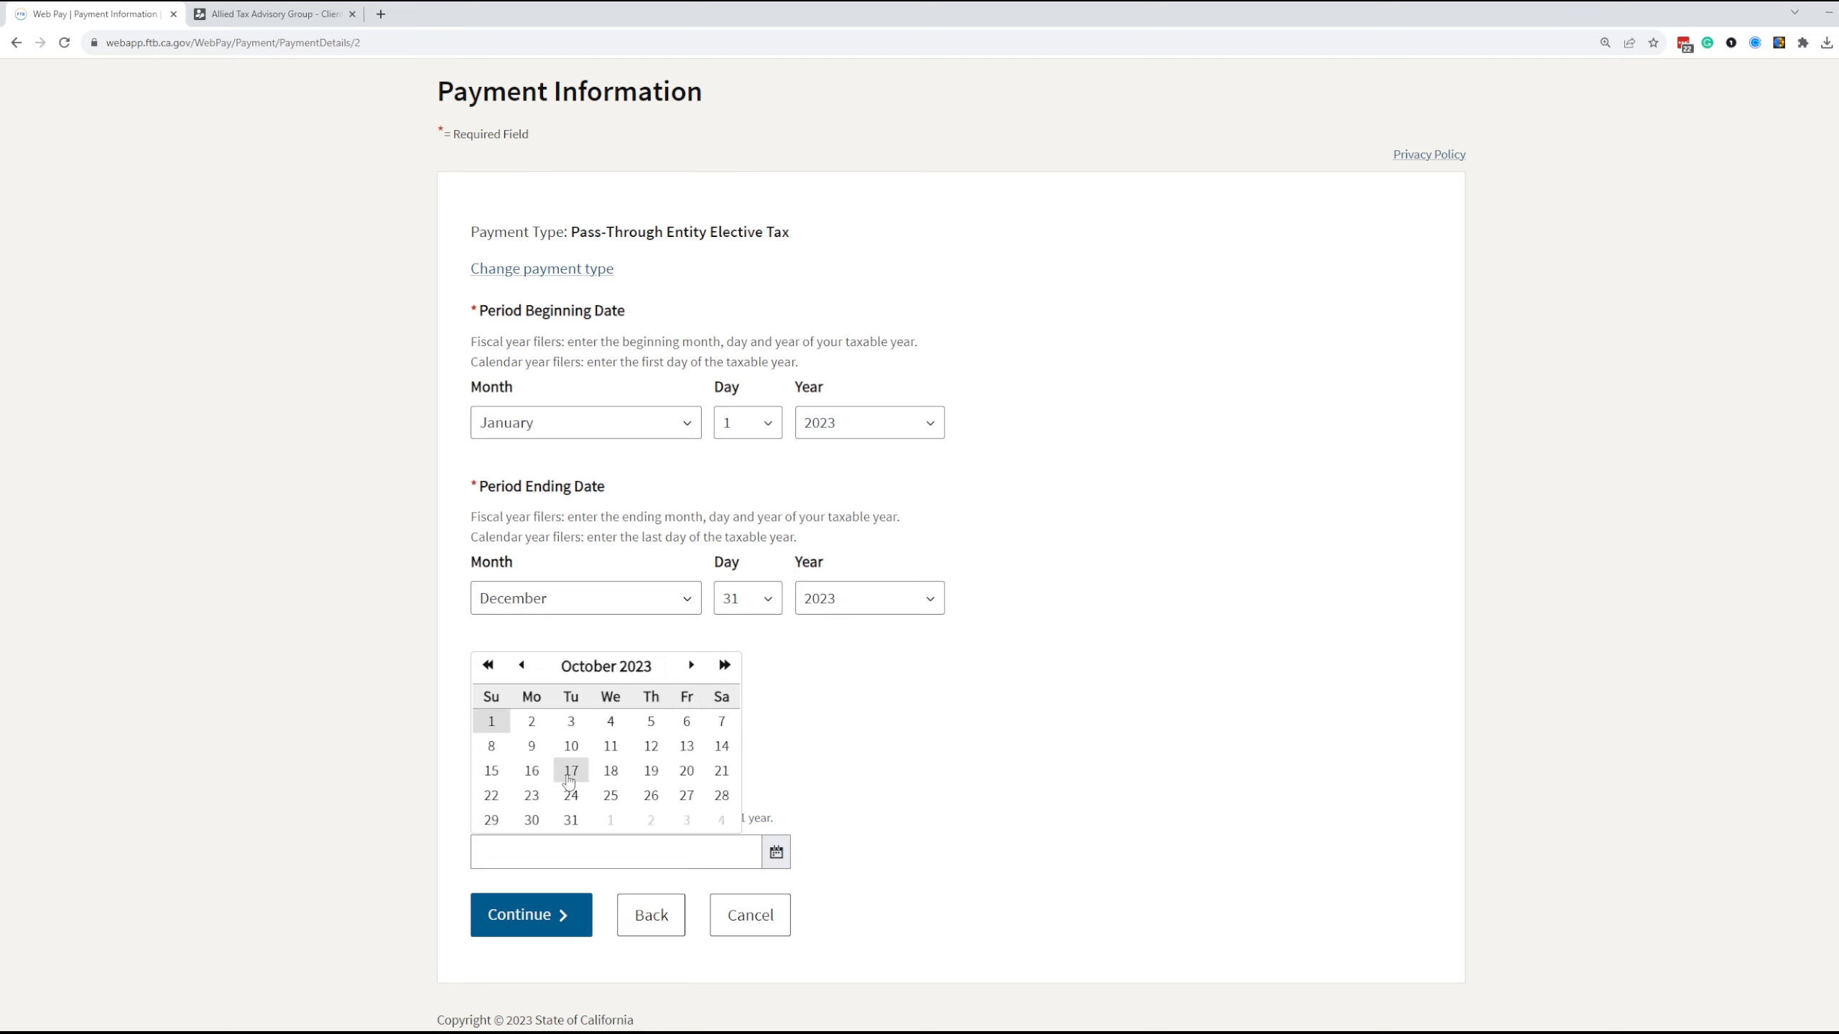
left_click(523, 665)
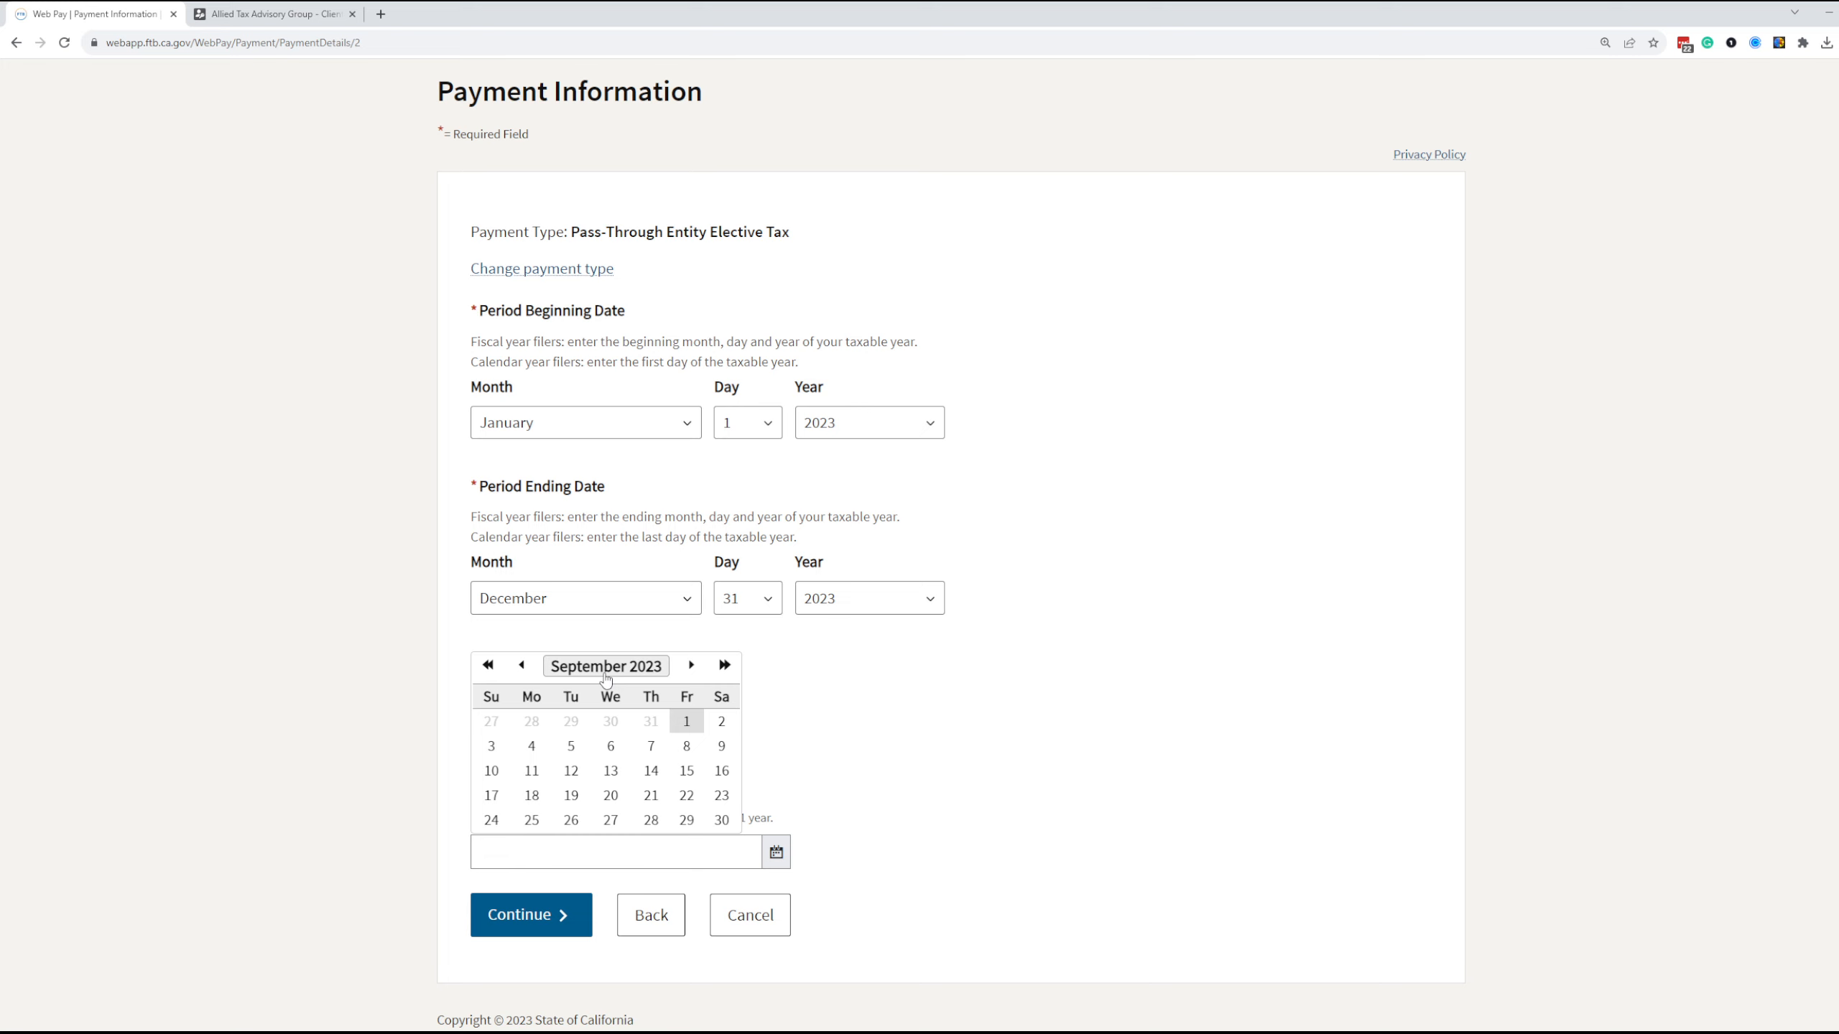
left_click(522, 665)
left_click(721, 721)
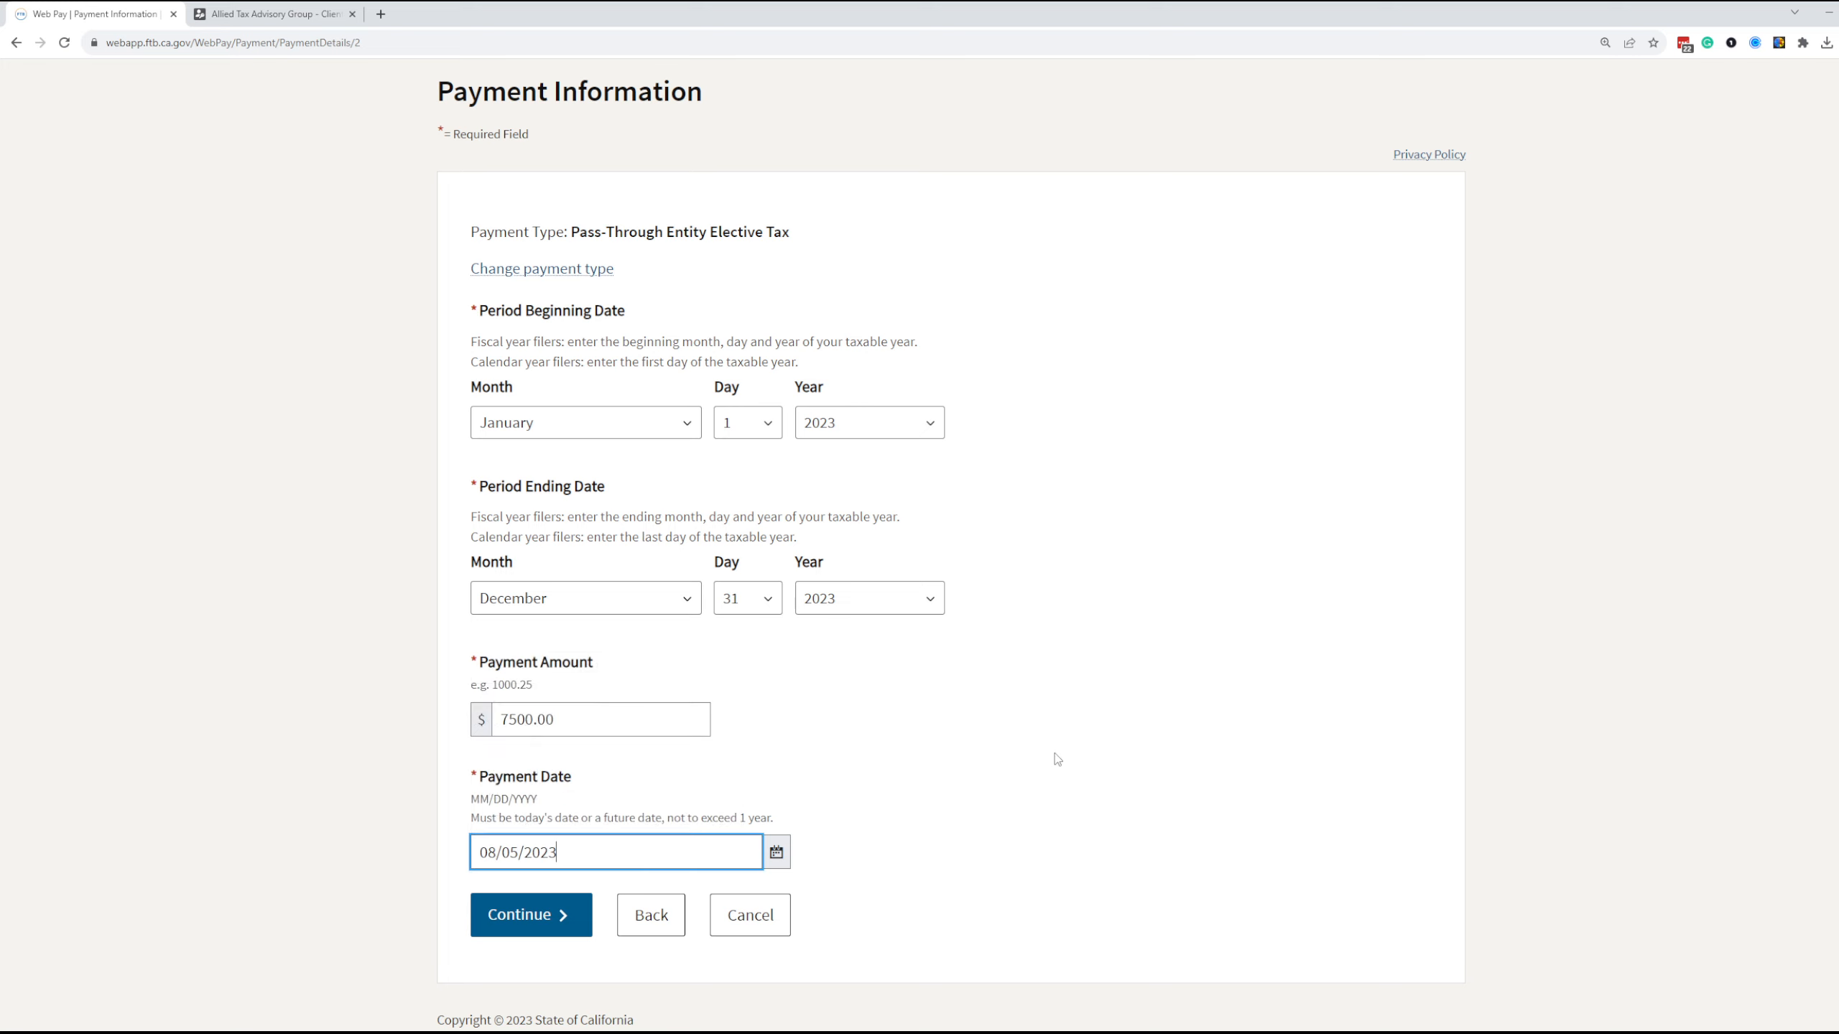
left_click(548, 926)
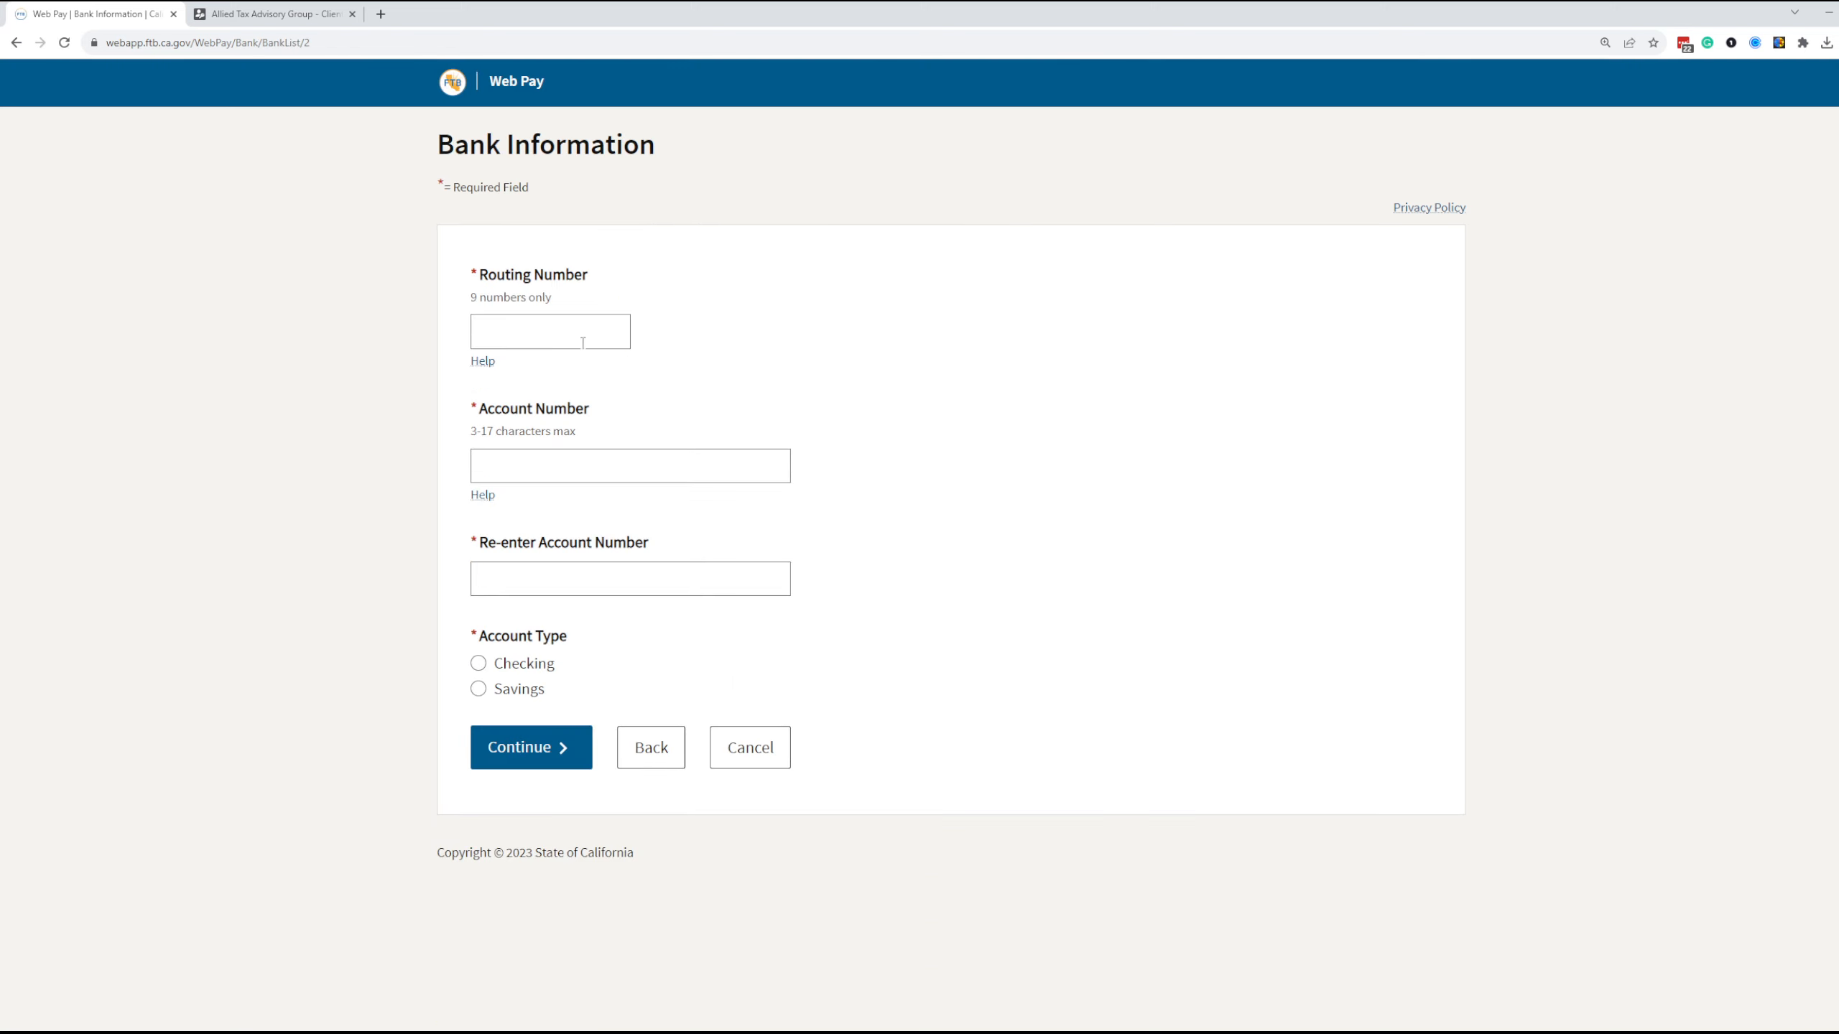
left_click(583, 343)
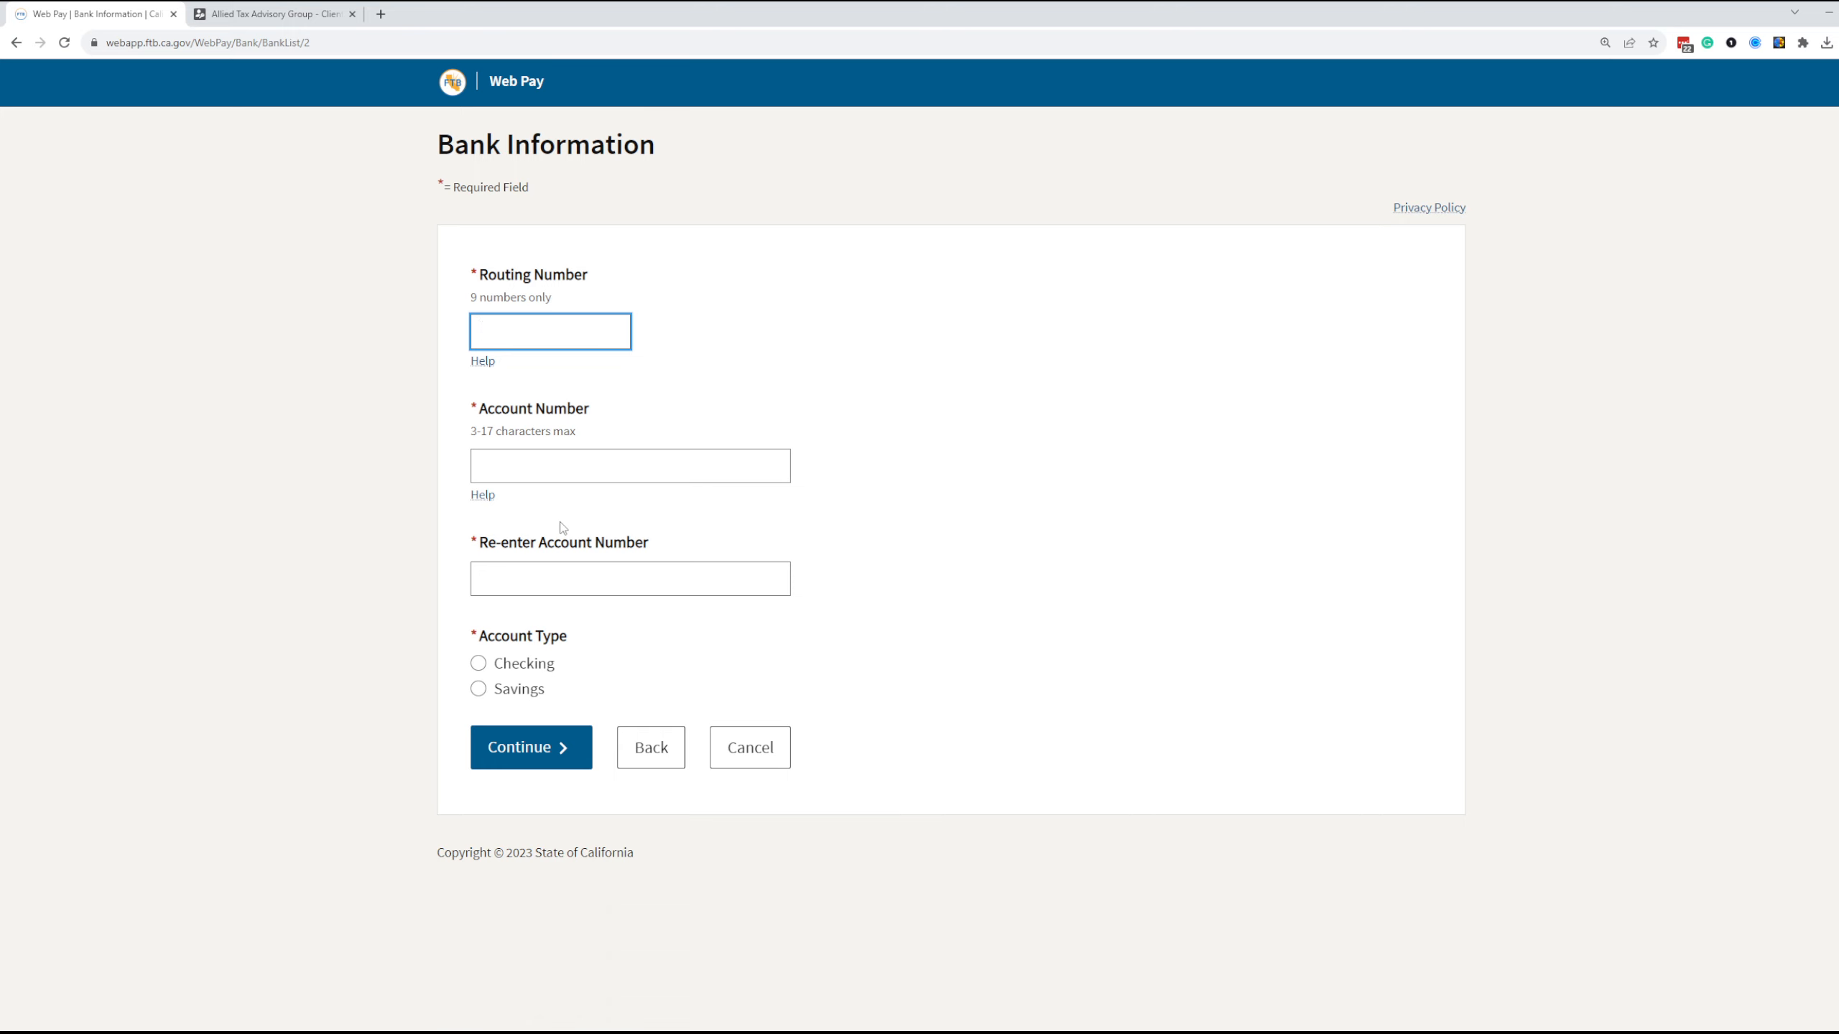
Switch to the client portal, close the voucher PDF and open the Calendly appointment scheduling page
left_click(312, 8)
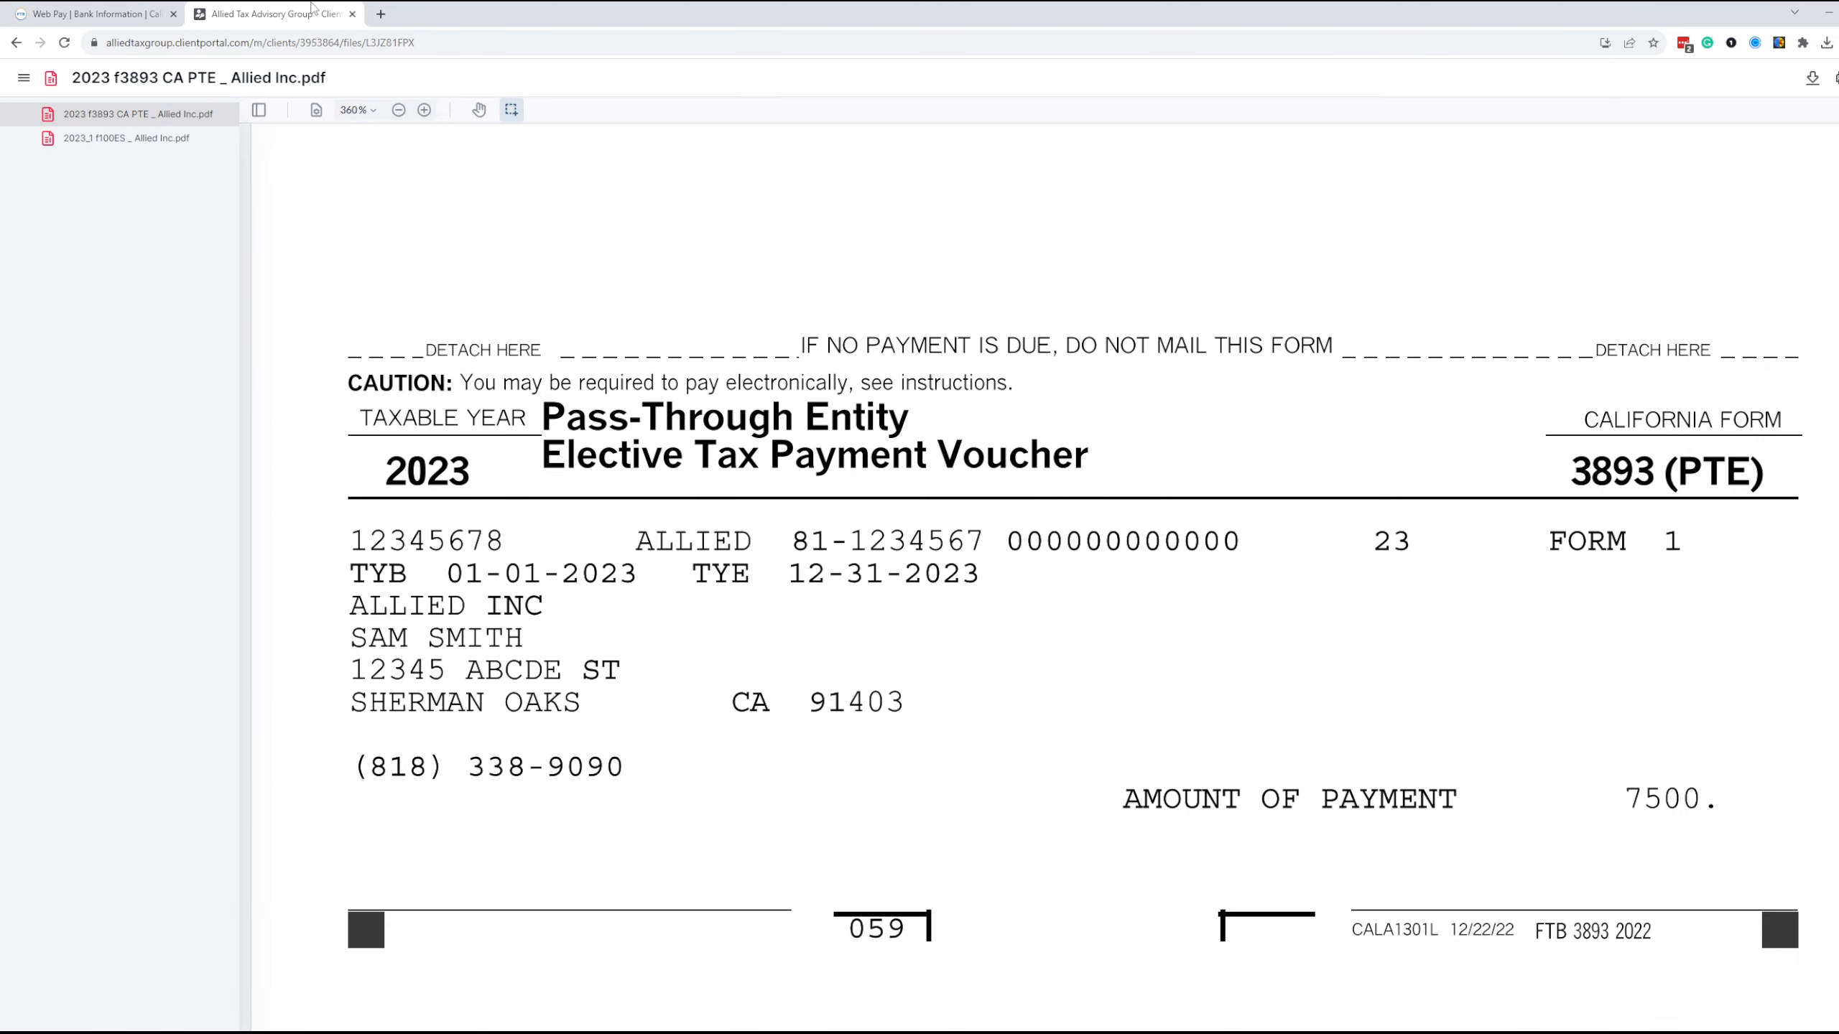
left_click(1838, 78)
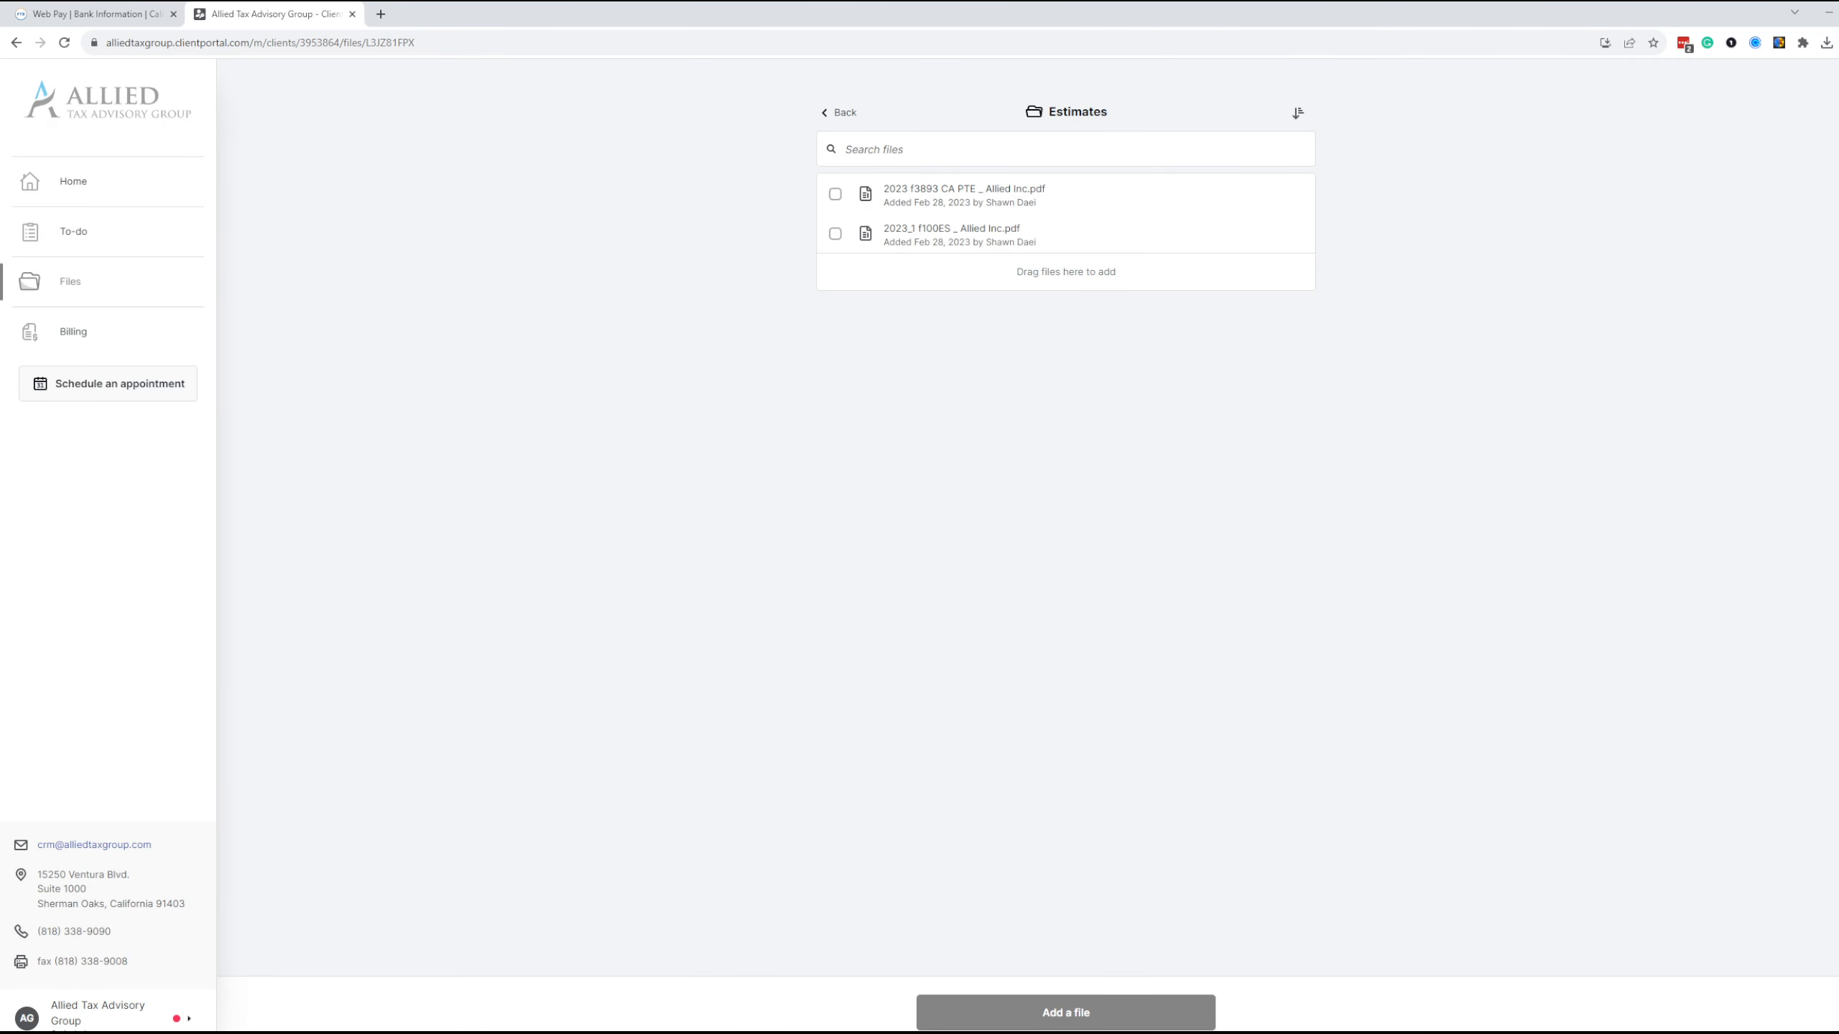
left_click(70, 391)
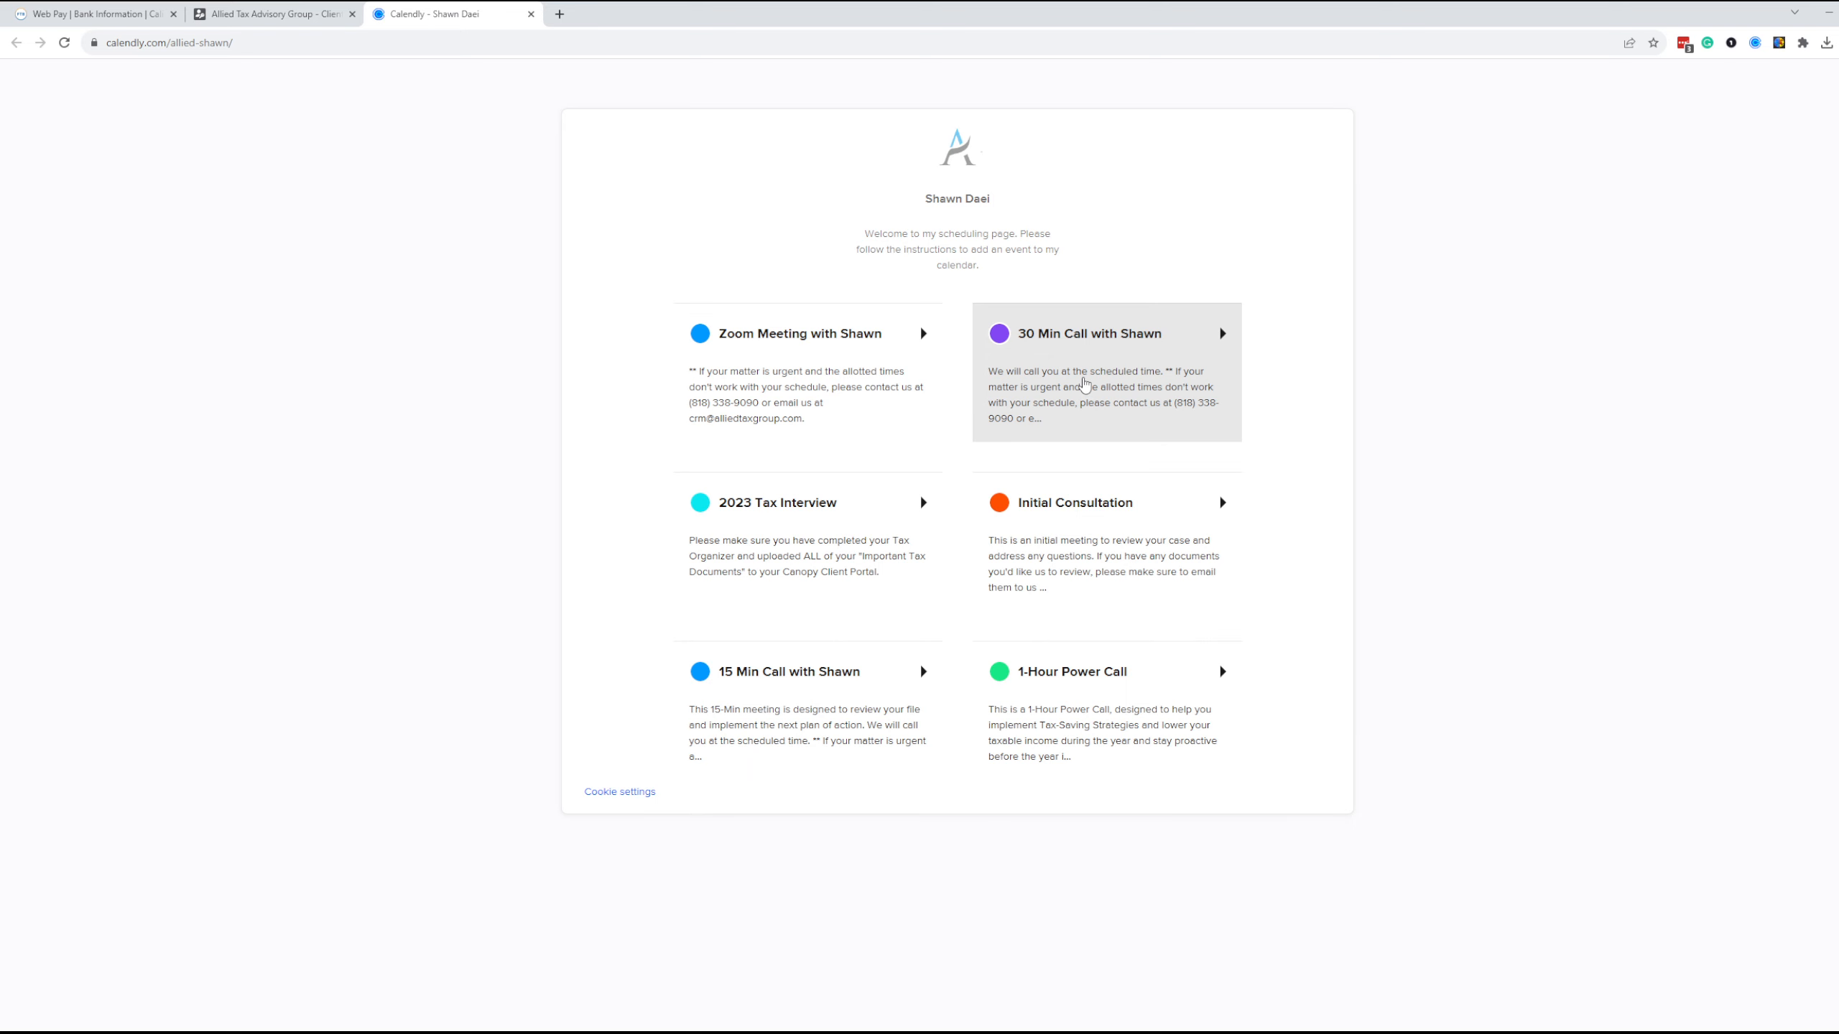
left_click(271, 14)
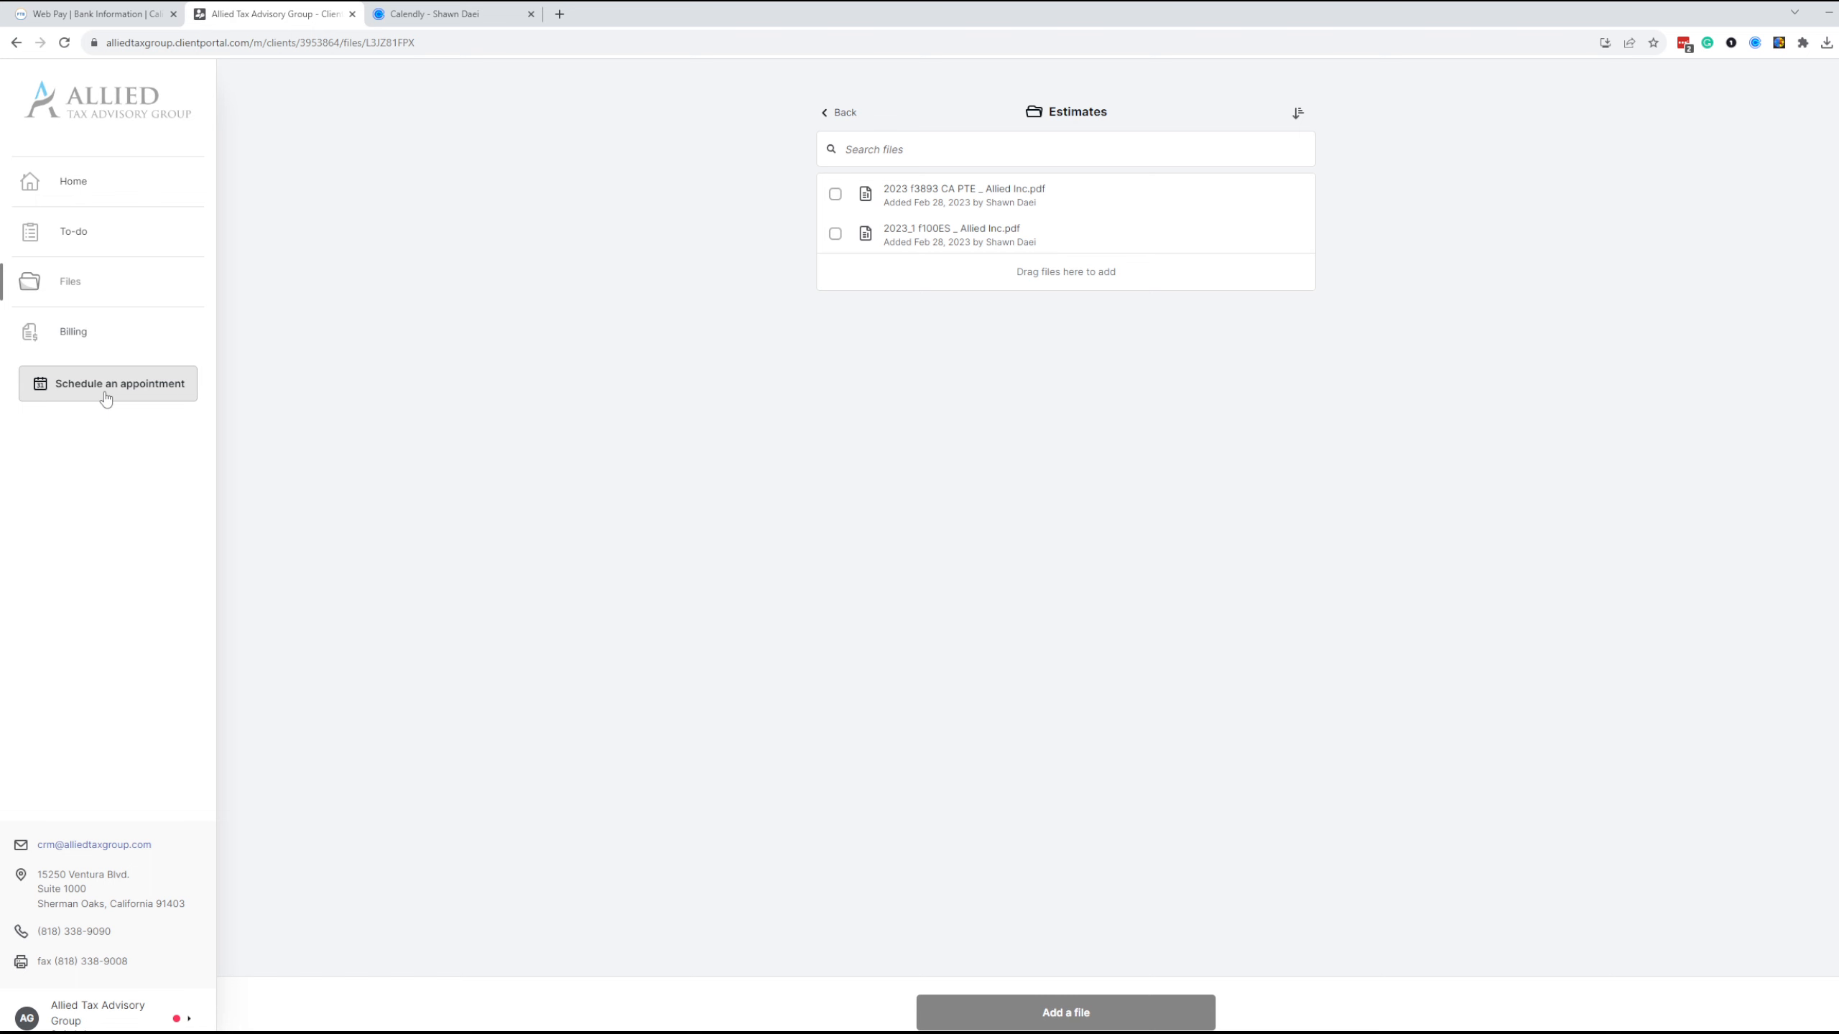
left_click(411, 9)
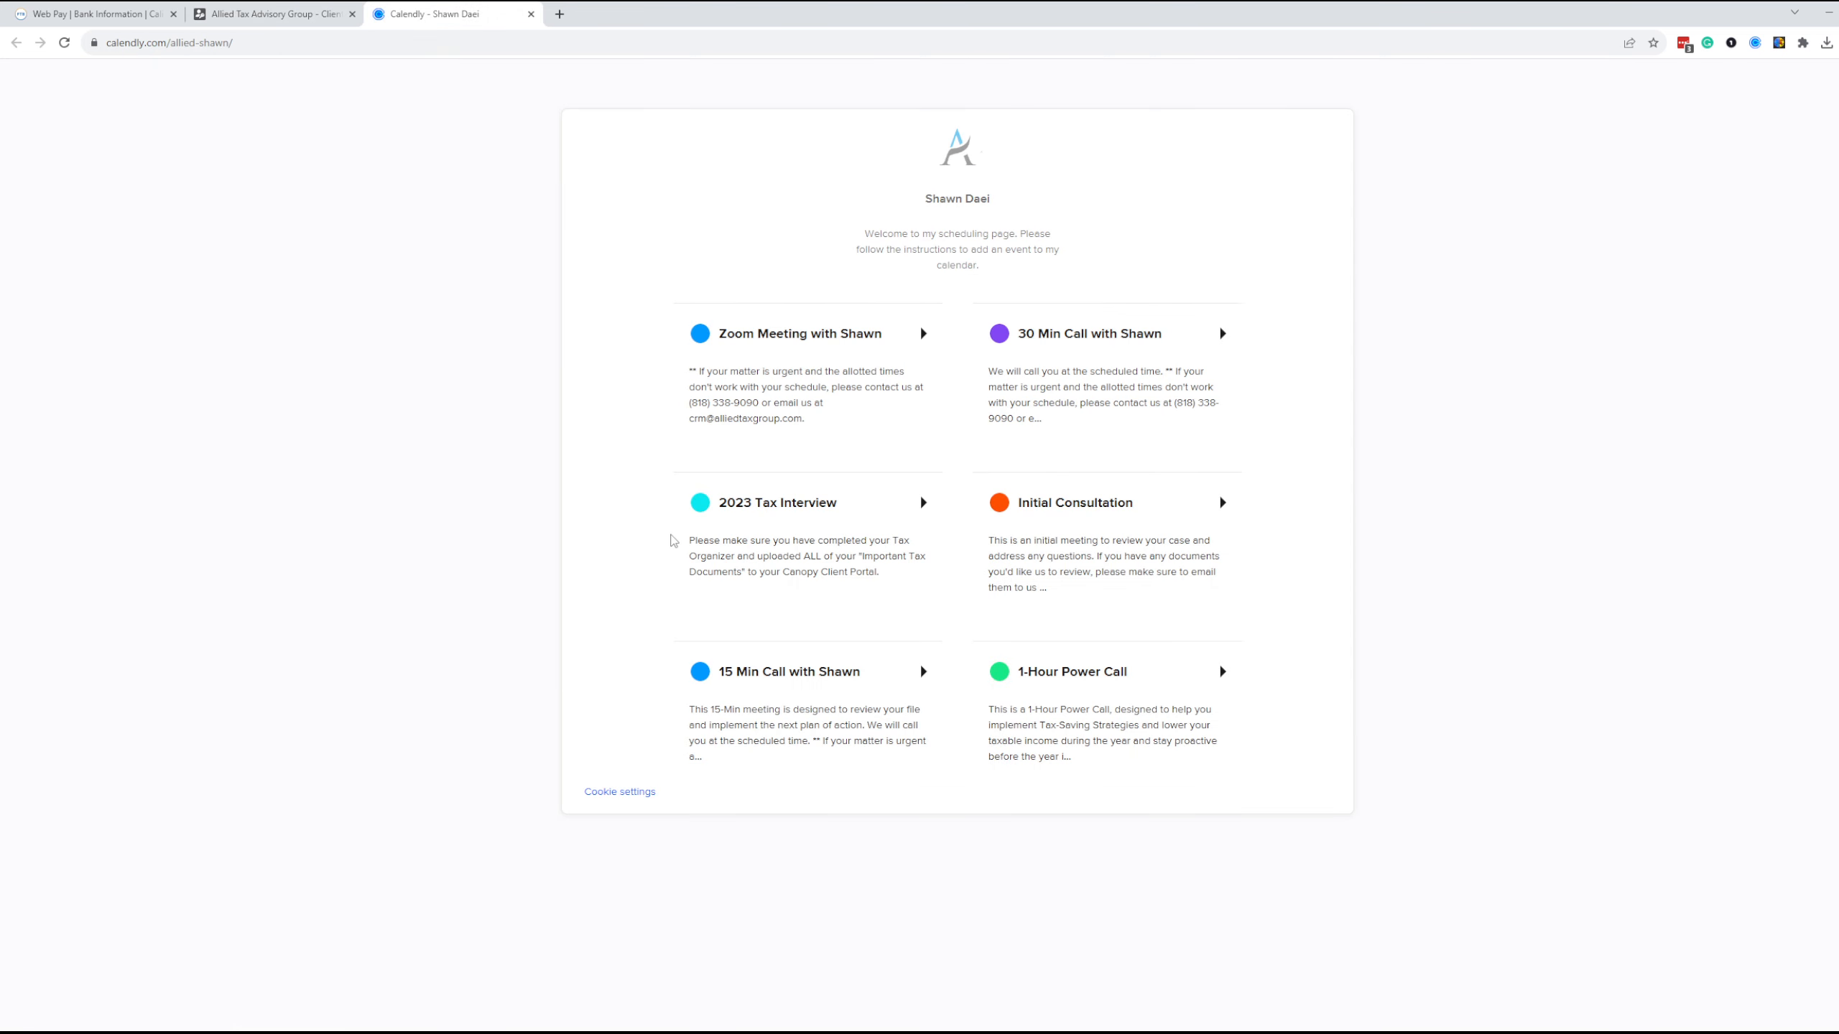